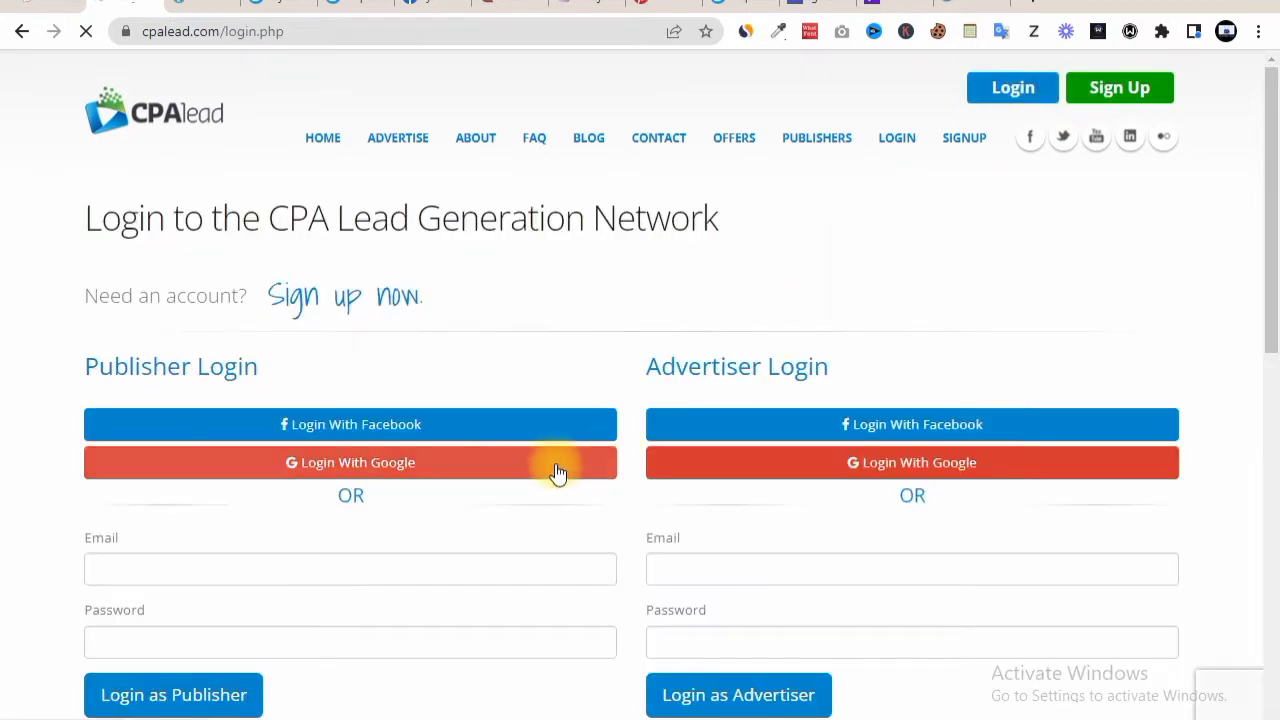
# Step: Log in to CPAlead as a publisher using the first listed Google account
pyautogui.click(549, 468)
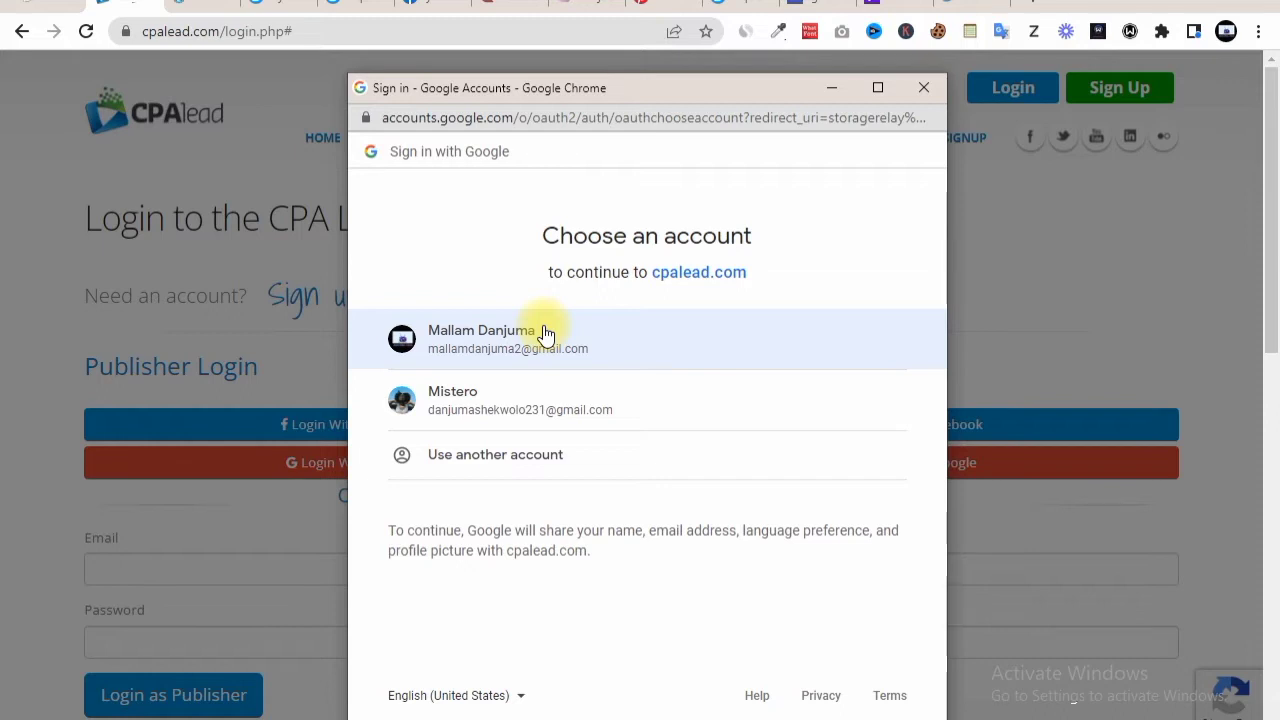
pyautogui.click(545, 330)
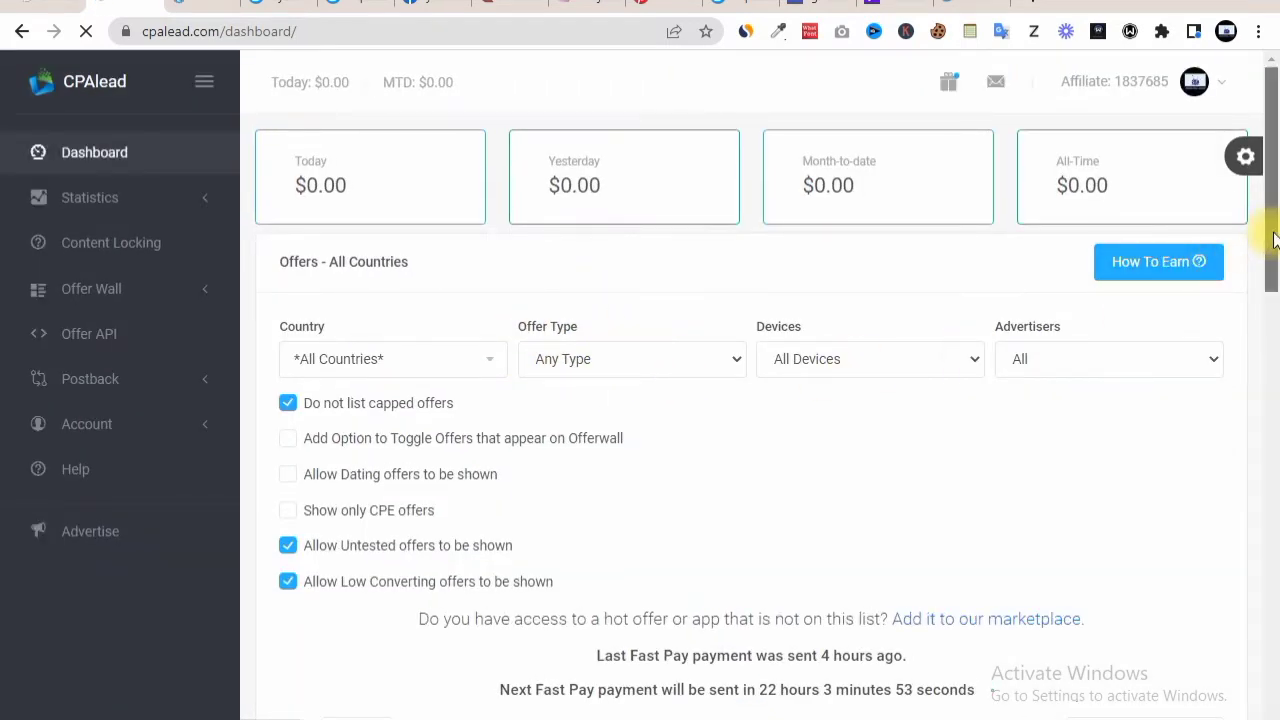
# Step: Filter the dashboard offers by country to show United States
pyautogui.moveTo(1273, 240)
pyautogui.mouseDown()
pyautogui.moveTo(1260, 611)
pyautogui.moveTo(1276, 262)
pyautogui.mouseUp()
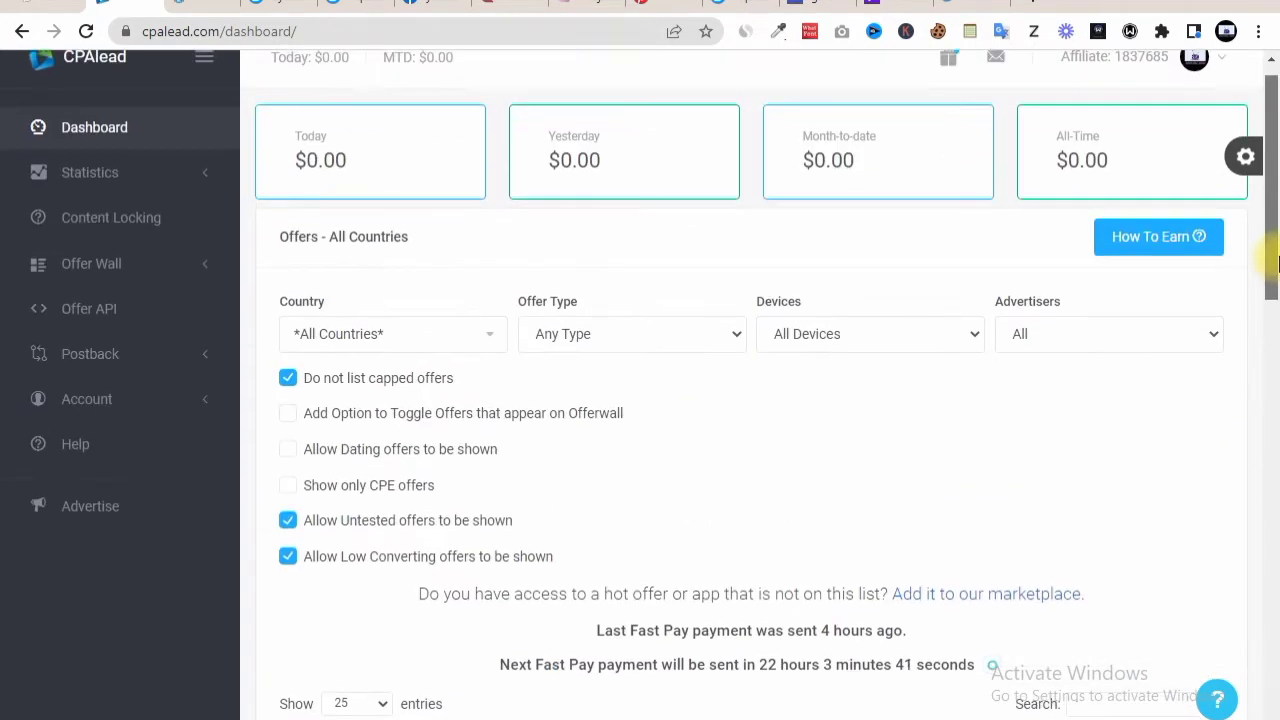
pyautogui.click(490, 338)
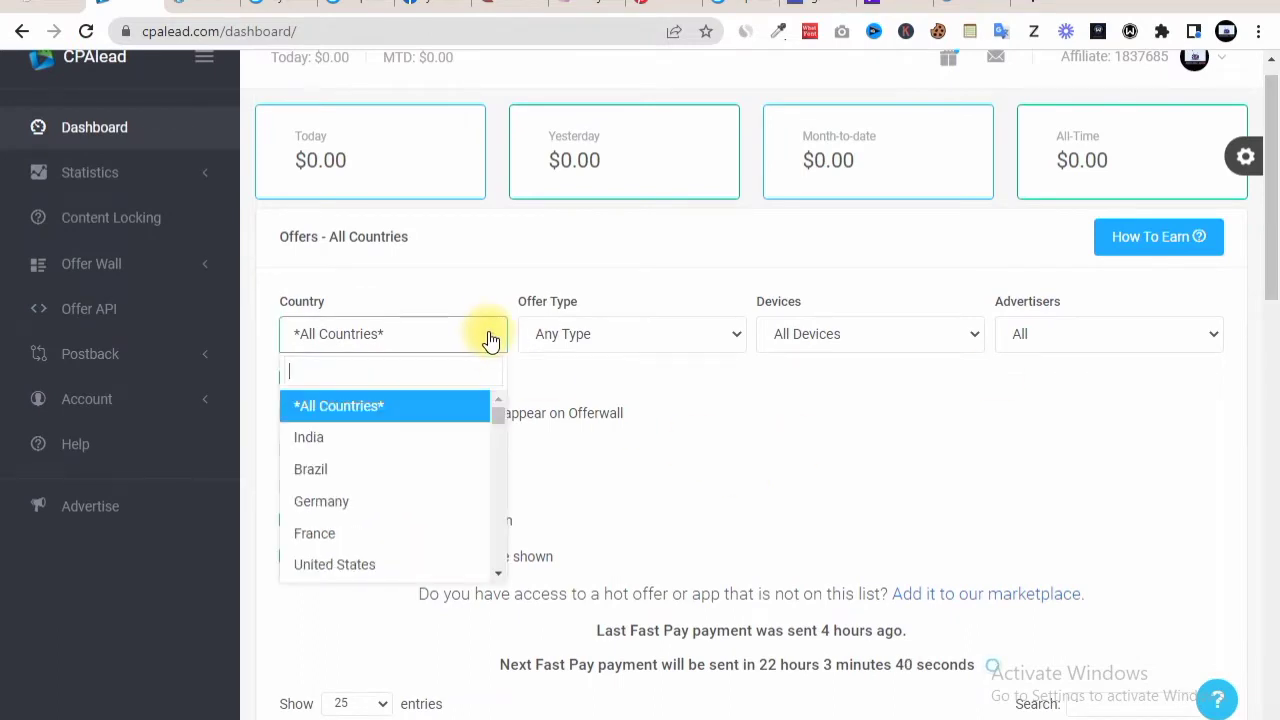
pyautogui.click(435, 567)
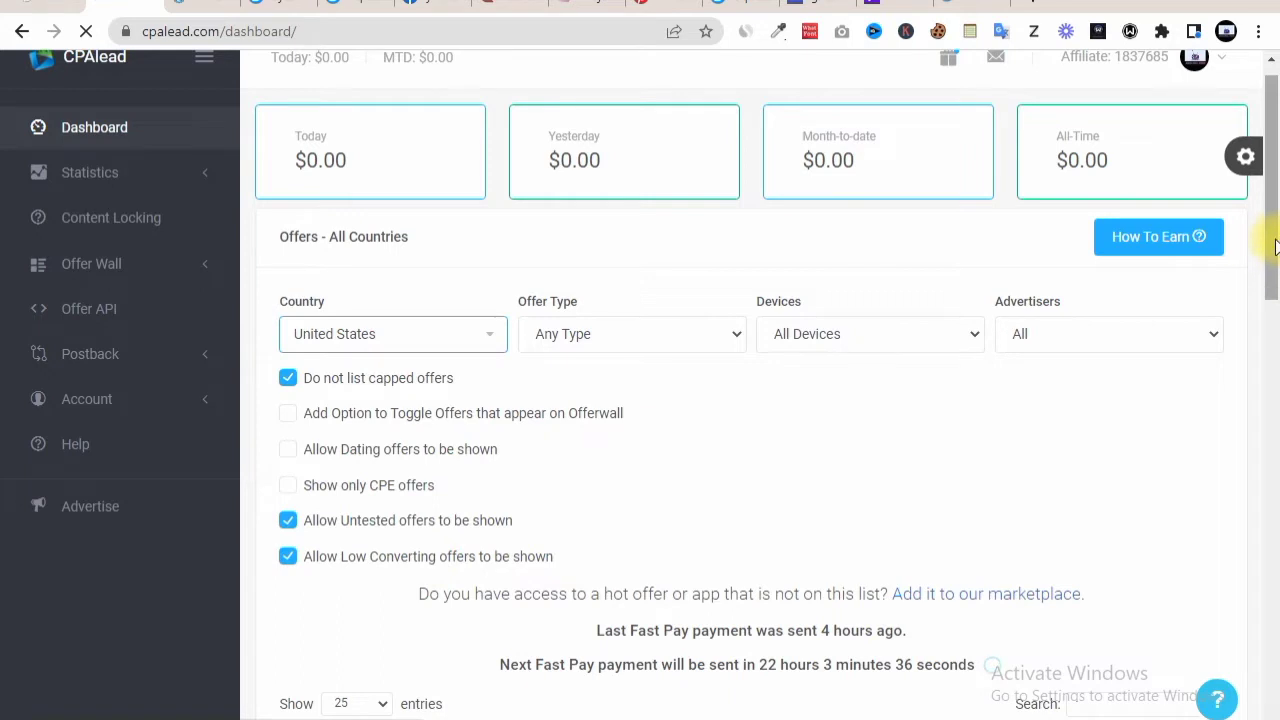
# Step: Look through the United States offers and search the list for GIFT
pyautogui.scroll(-2, 1270, 270)
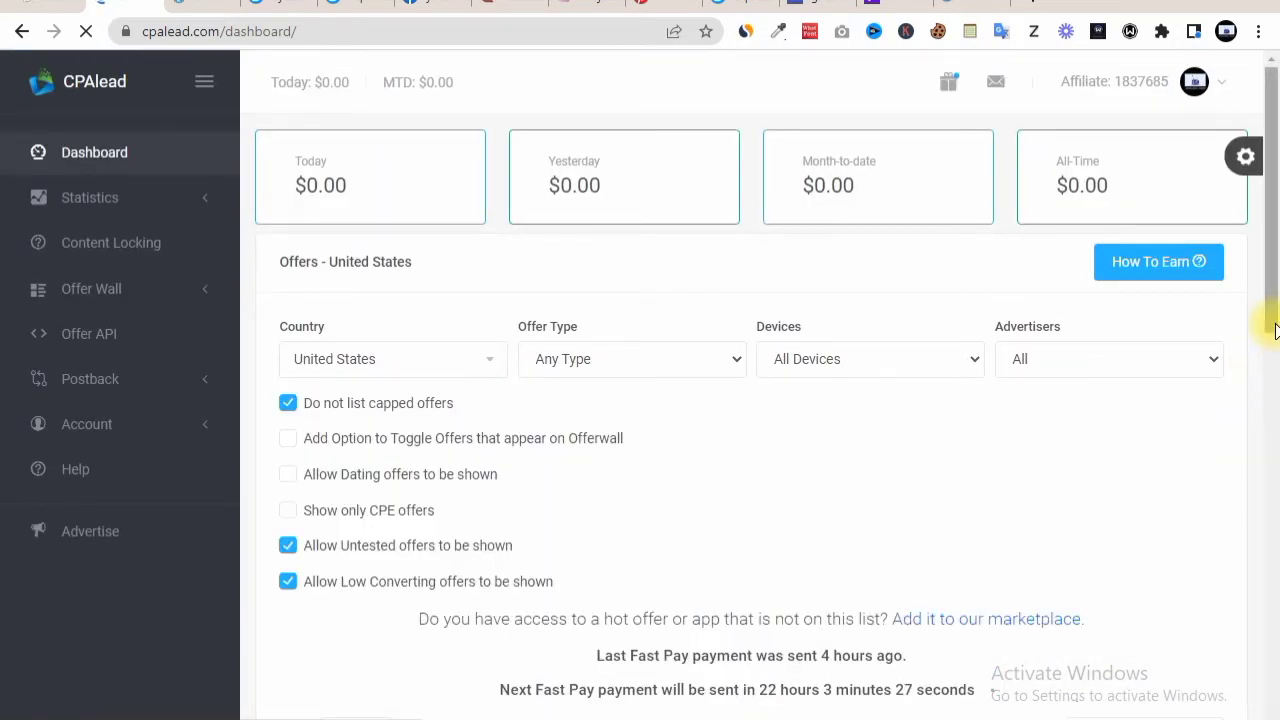
pyautogui.scroll(-4, 1273, 400)
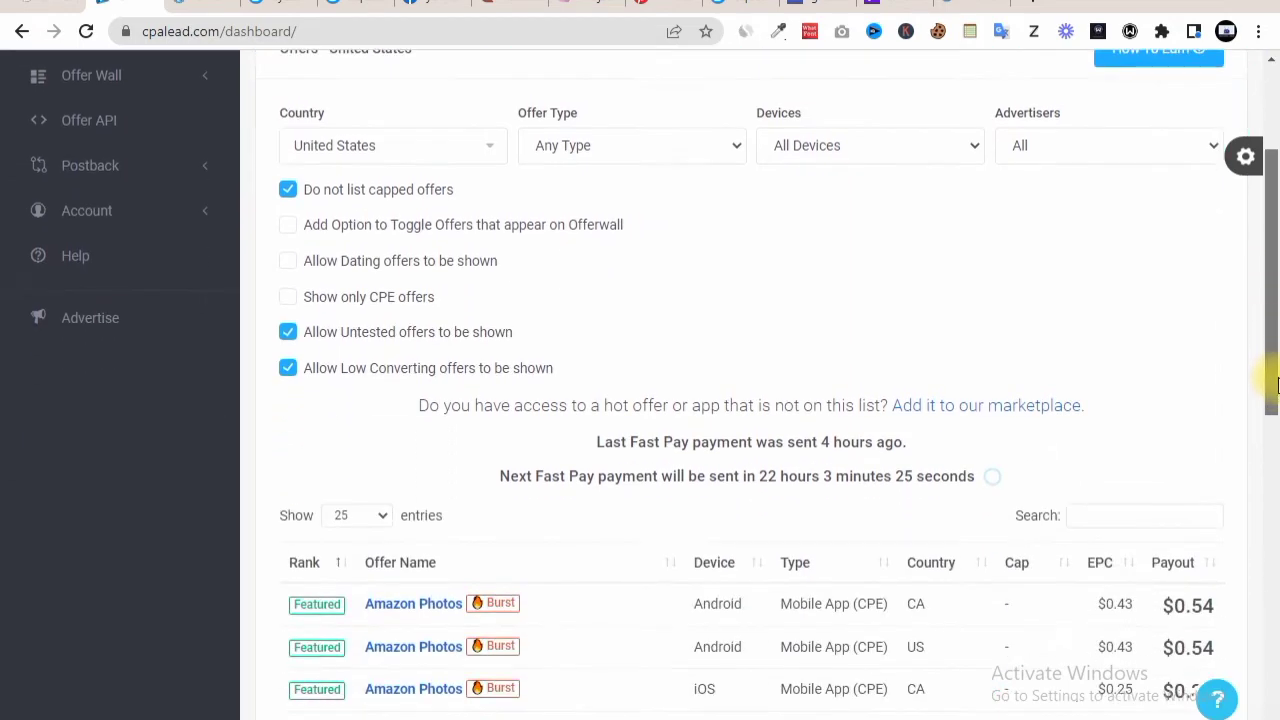
pyautogui.moveTo(1276, 445); pyautogui.dragTo(1276, 583)
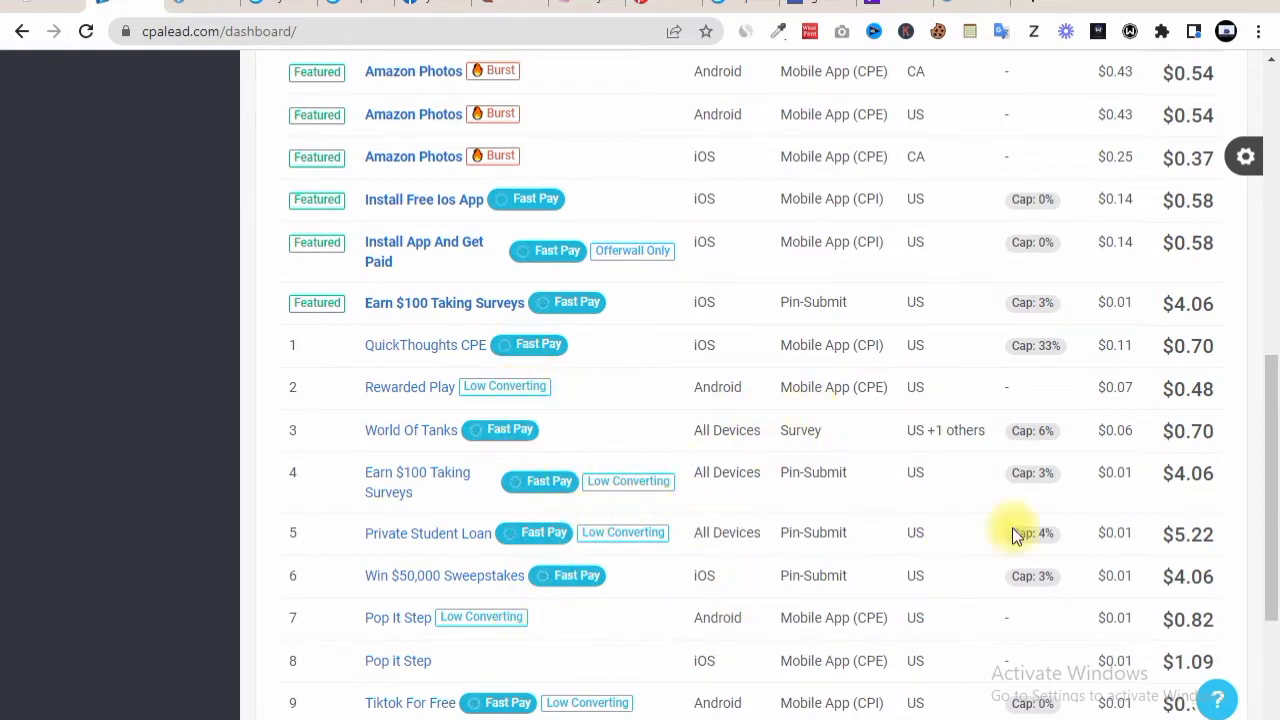
pyautogui.moveTo(1269, 434); pyautogui.dragTo(1276, 383)
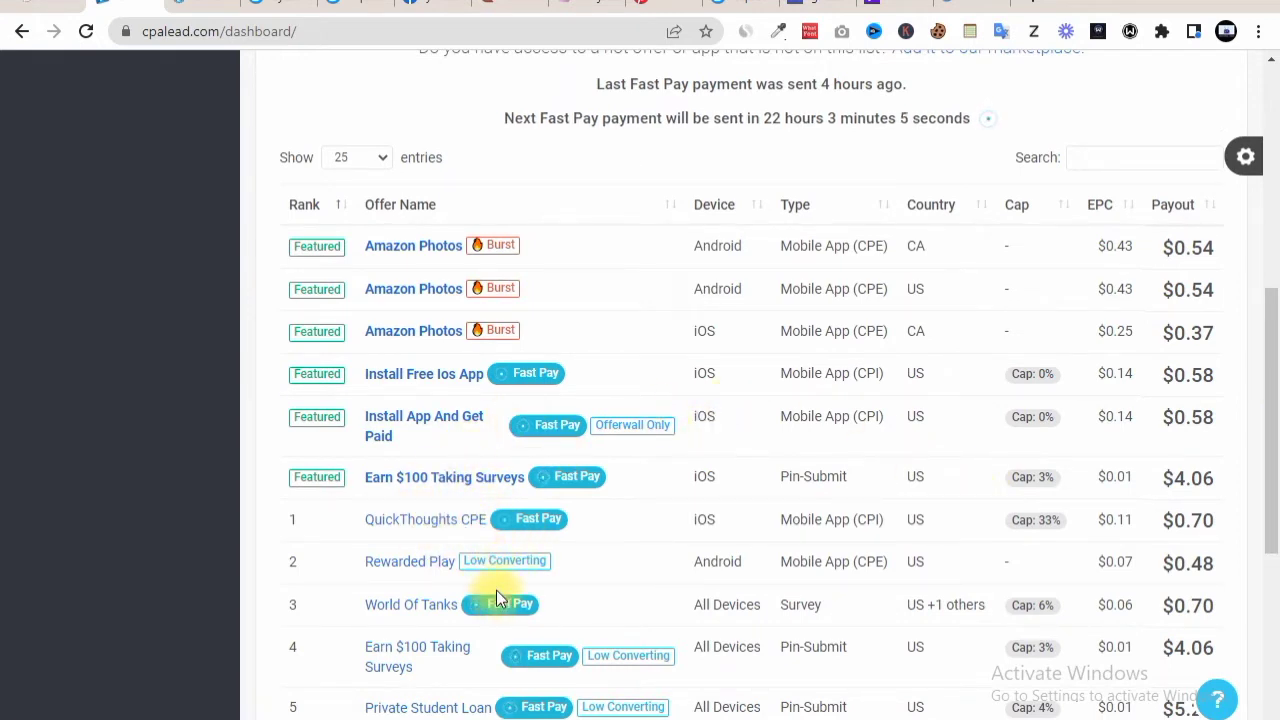
pyautogui.moveTo(539, 675)
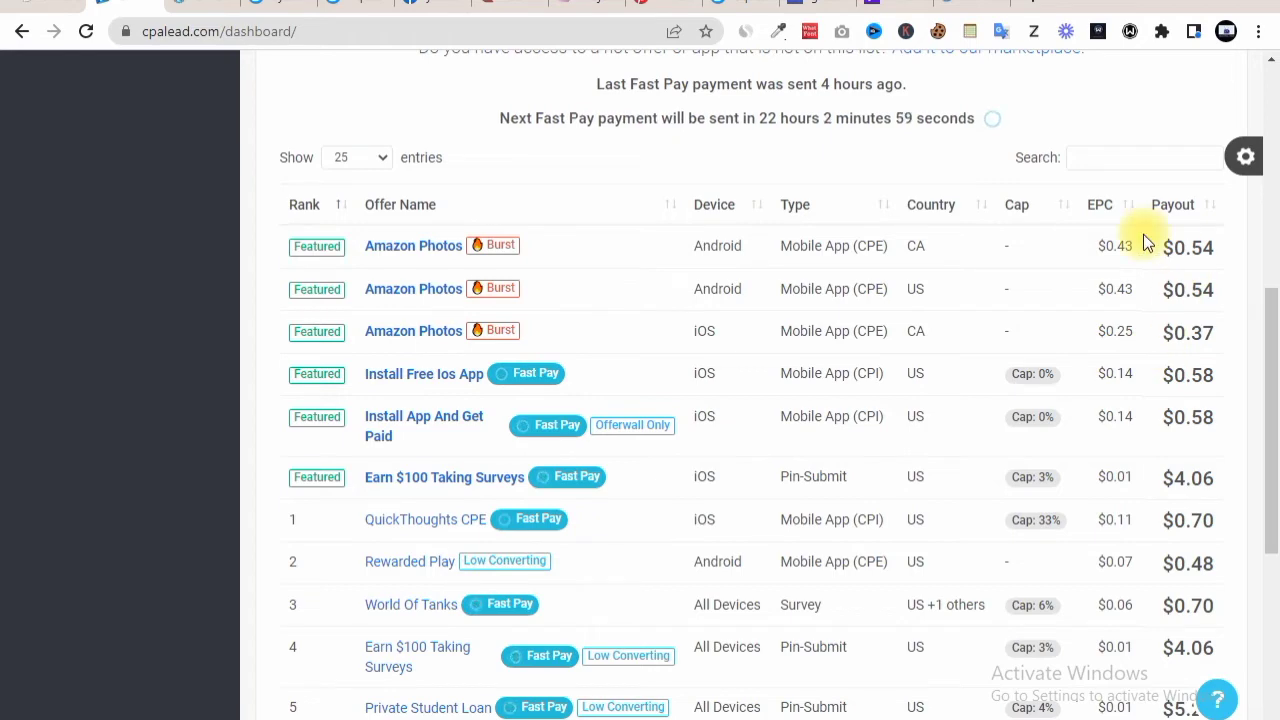
pyautogui.click(1124, 160)
pyautogui.write('GIFT')
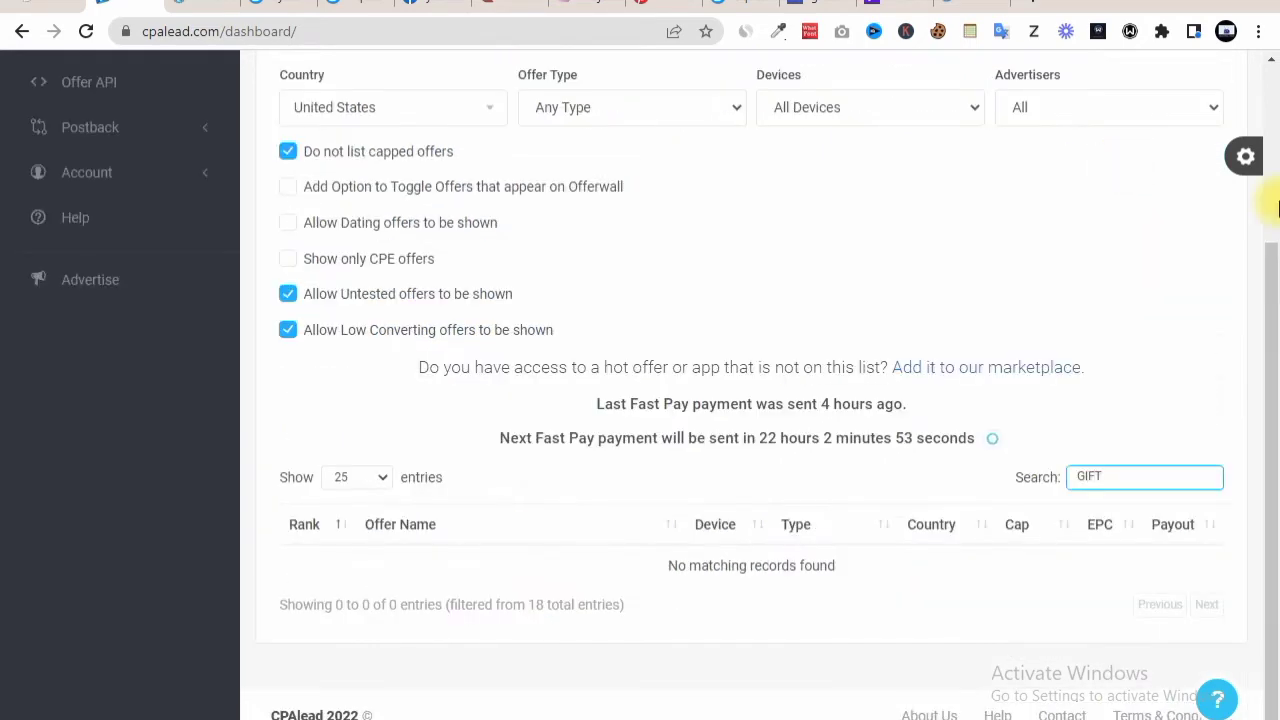
# Step: Change the offers' country filter to United Kingdom
pyautogui.scroll(3, 1122, 164)
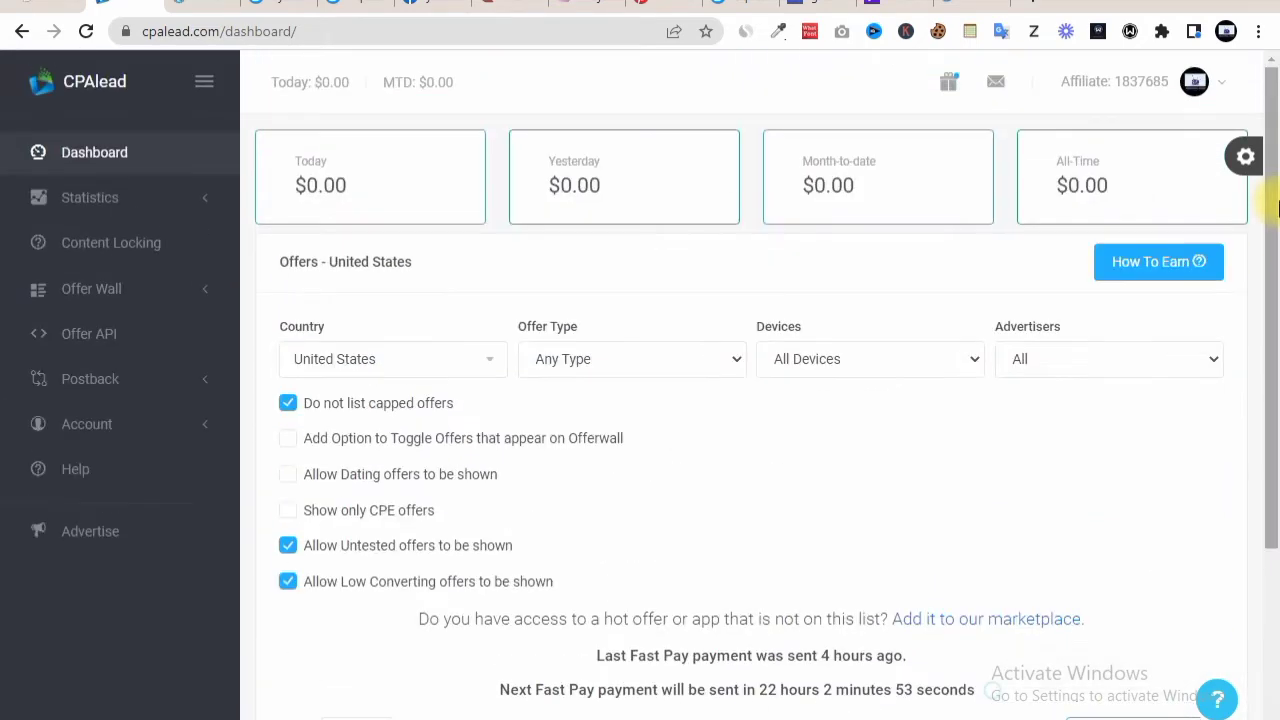
pyautogui.click(491, 364)
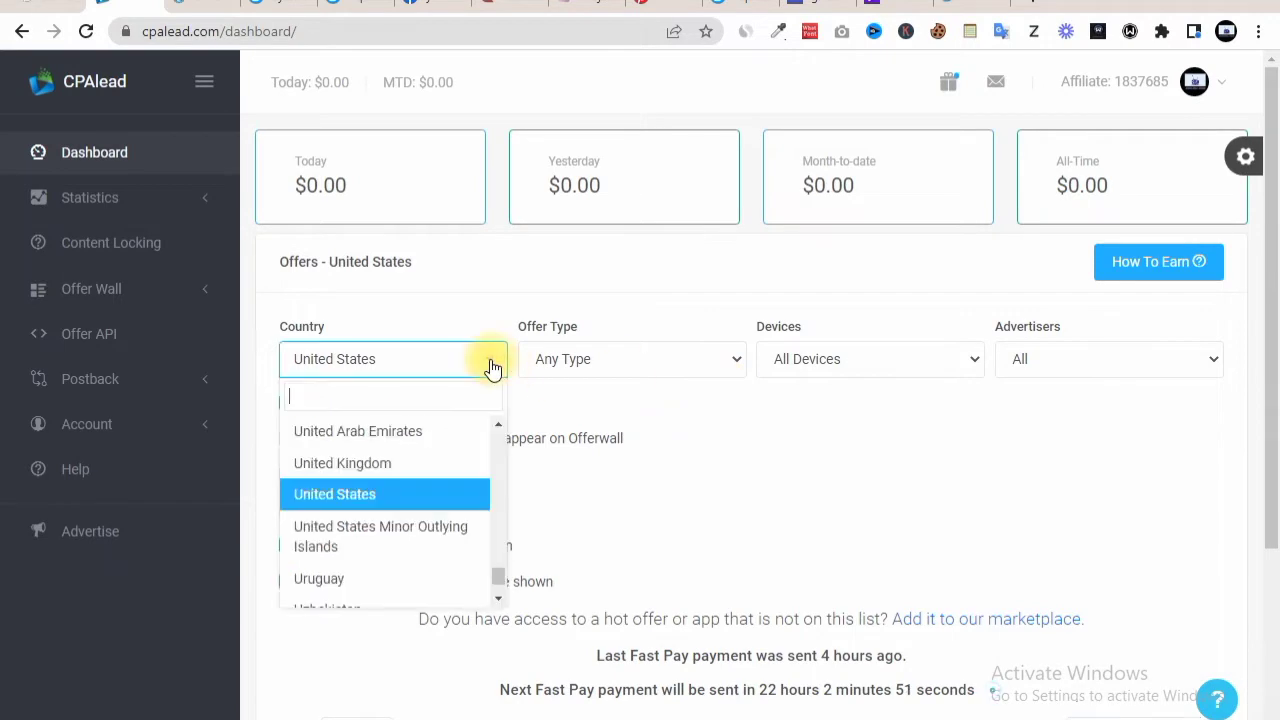
pyautogui.click(412, 466)
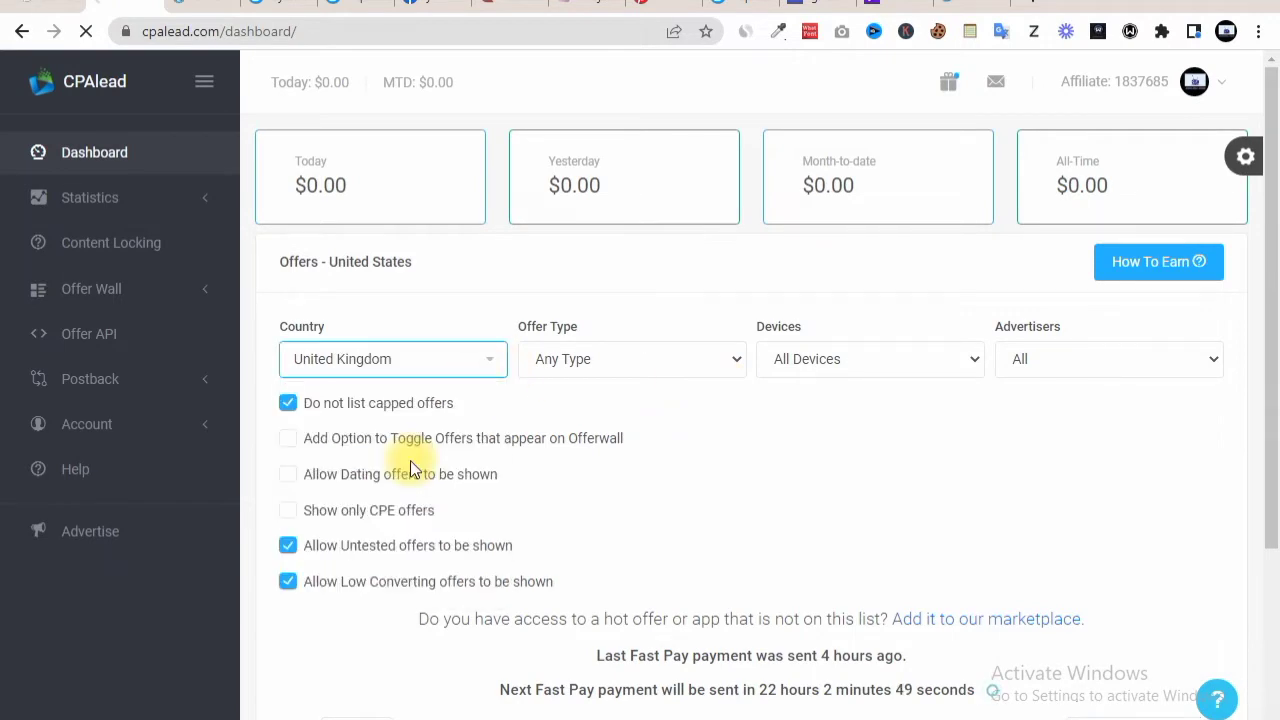
# Step: Open the "Earn Rewards: £100 Aldi Giftcard" offer, copy its affiliate link and review the offer details
pyautogui.moveTo(1268, 490); pyautogui.dragTo(1276, 455)
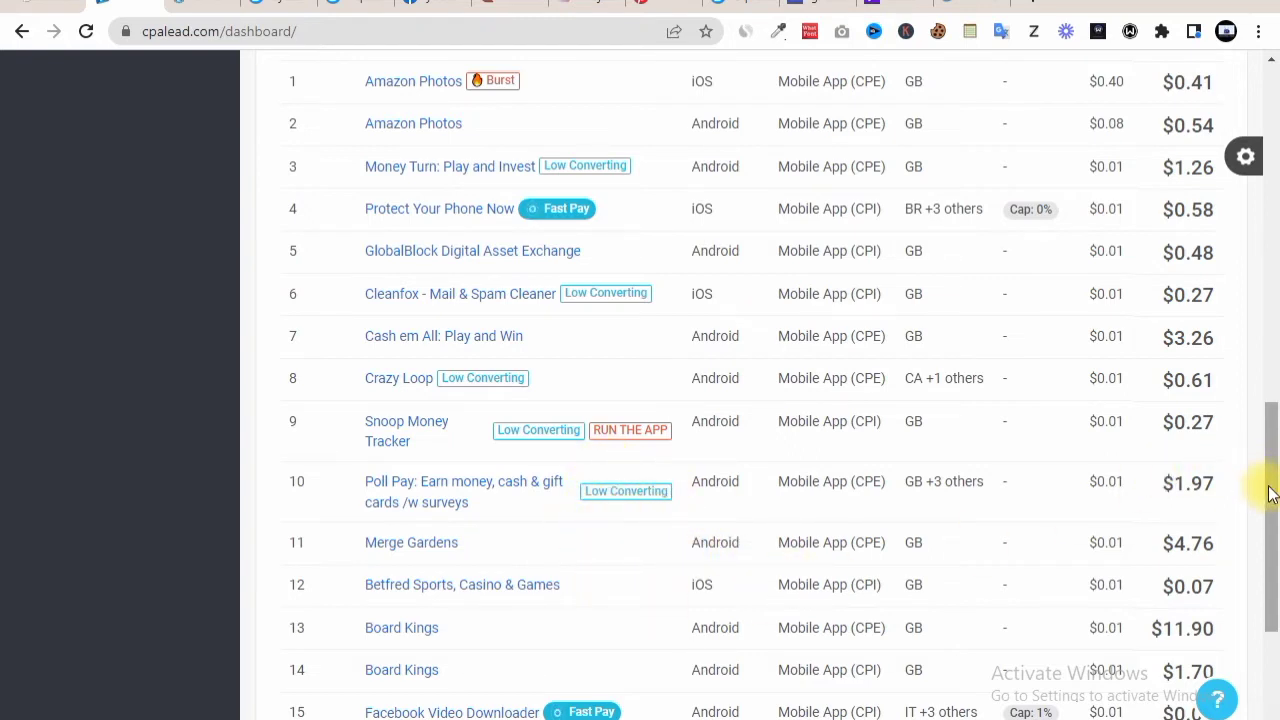
pyautogui.moveTo(1271, 466); pyautogui.dragTo(1275, 320)
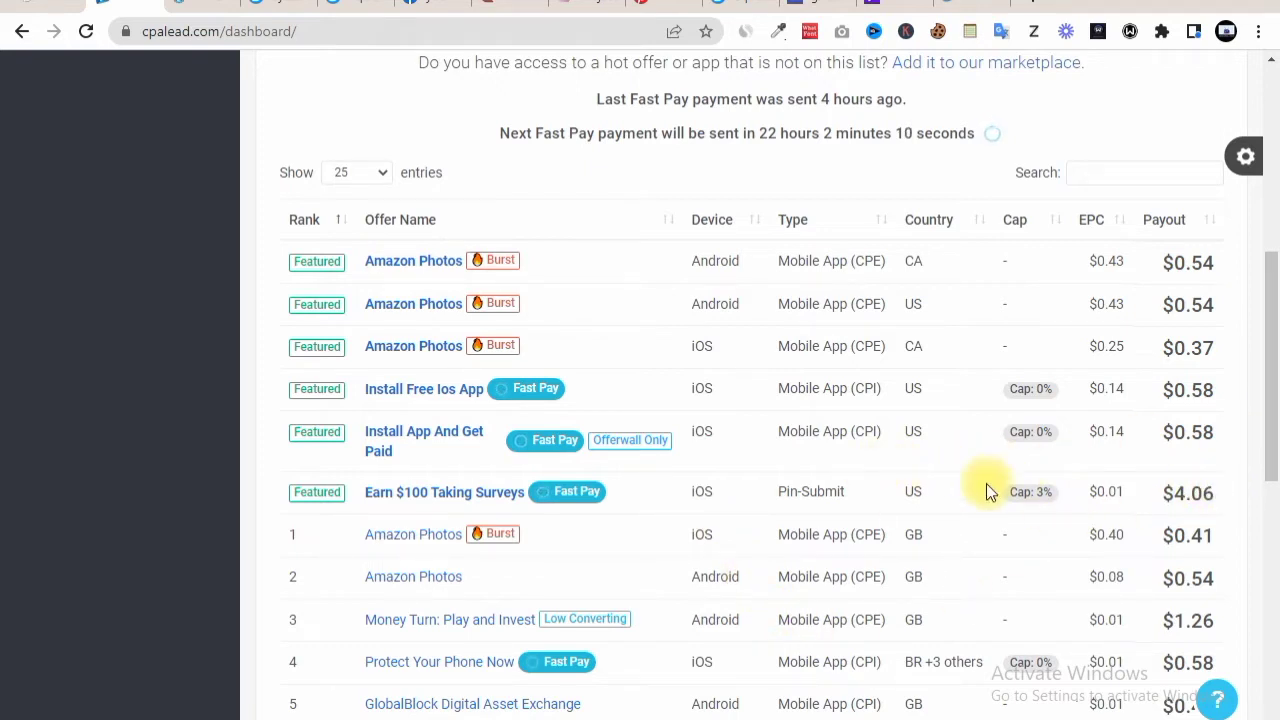
pyautogui.moveTo(1274, 445); pyautogui.dragTo(1223, 697)
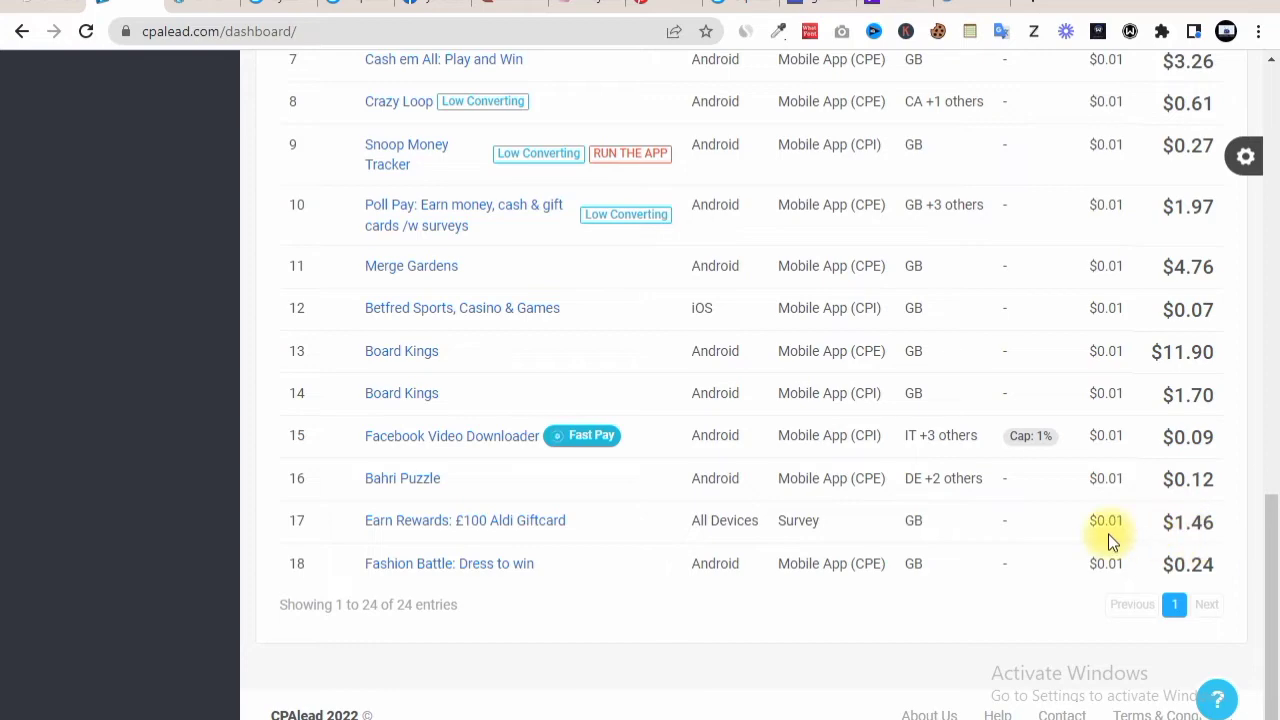
pyautogui.click(459, 522)
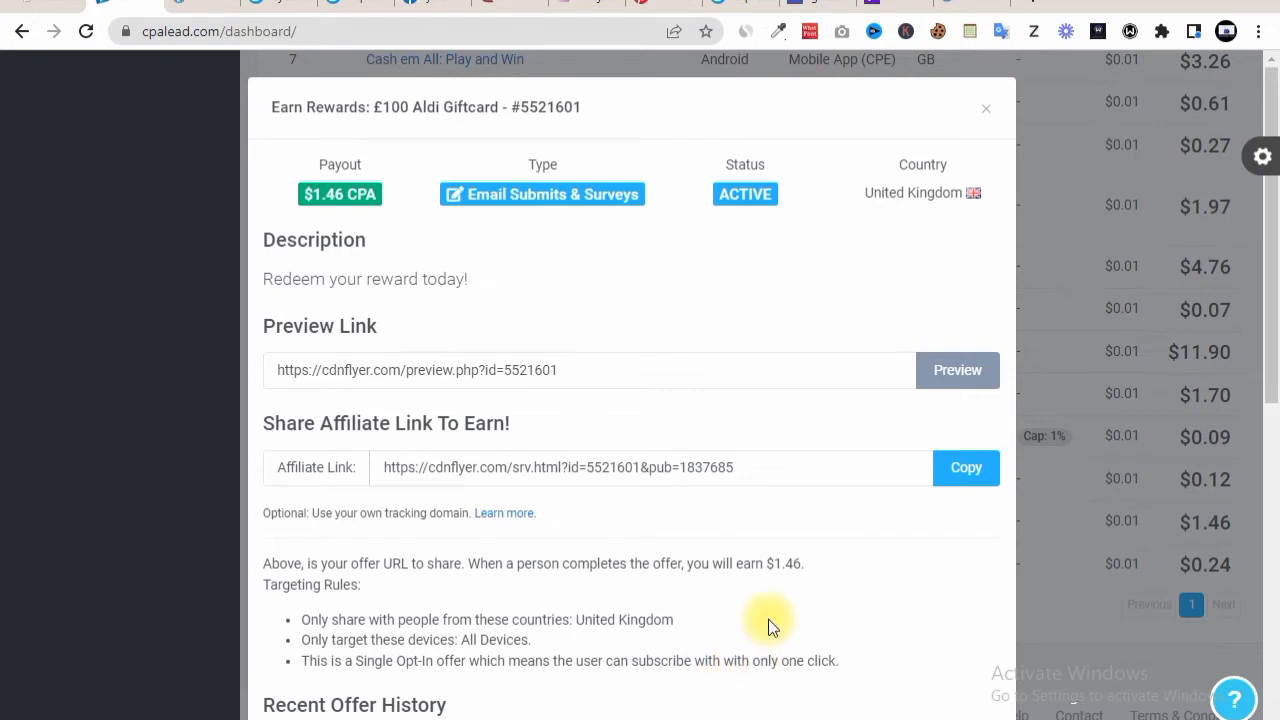
pyautogui.click(941, 474)
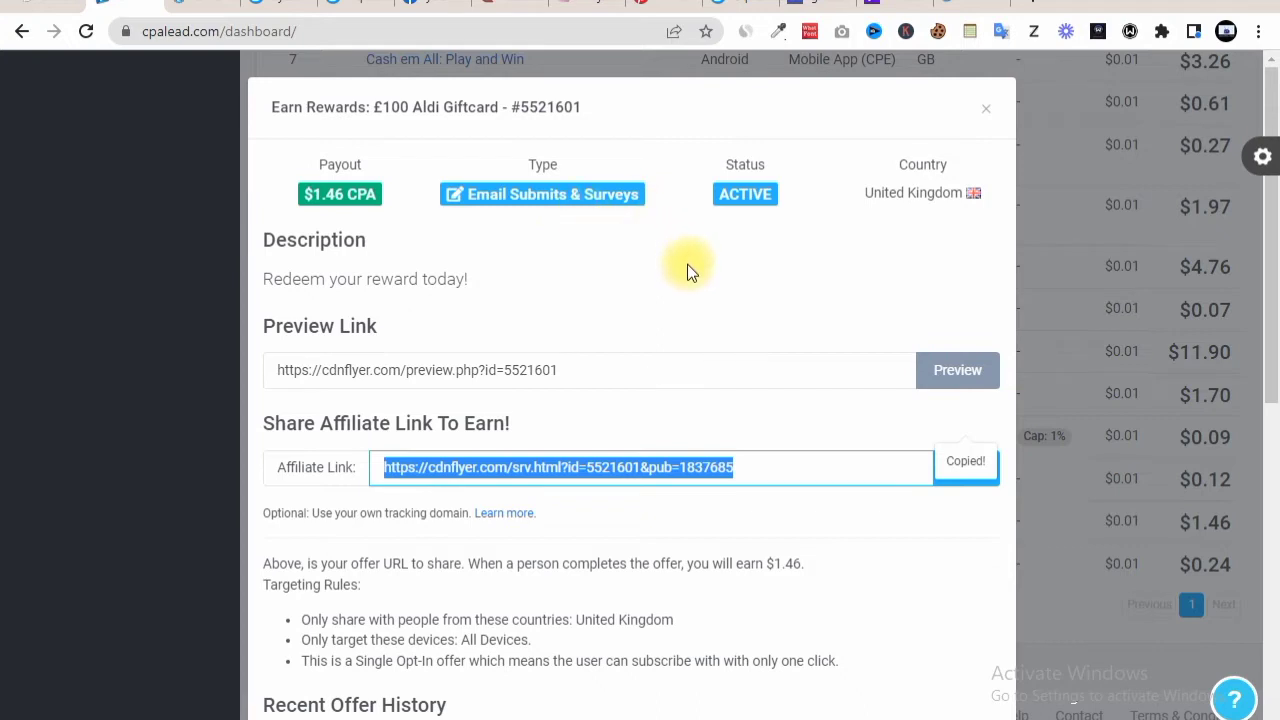
pyautogui.moveTo(1270, 334); pyautogui.dragTo(1277, 437)
pyautogui.scroll(-1, 1277, 440)
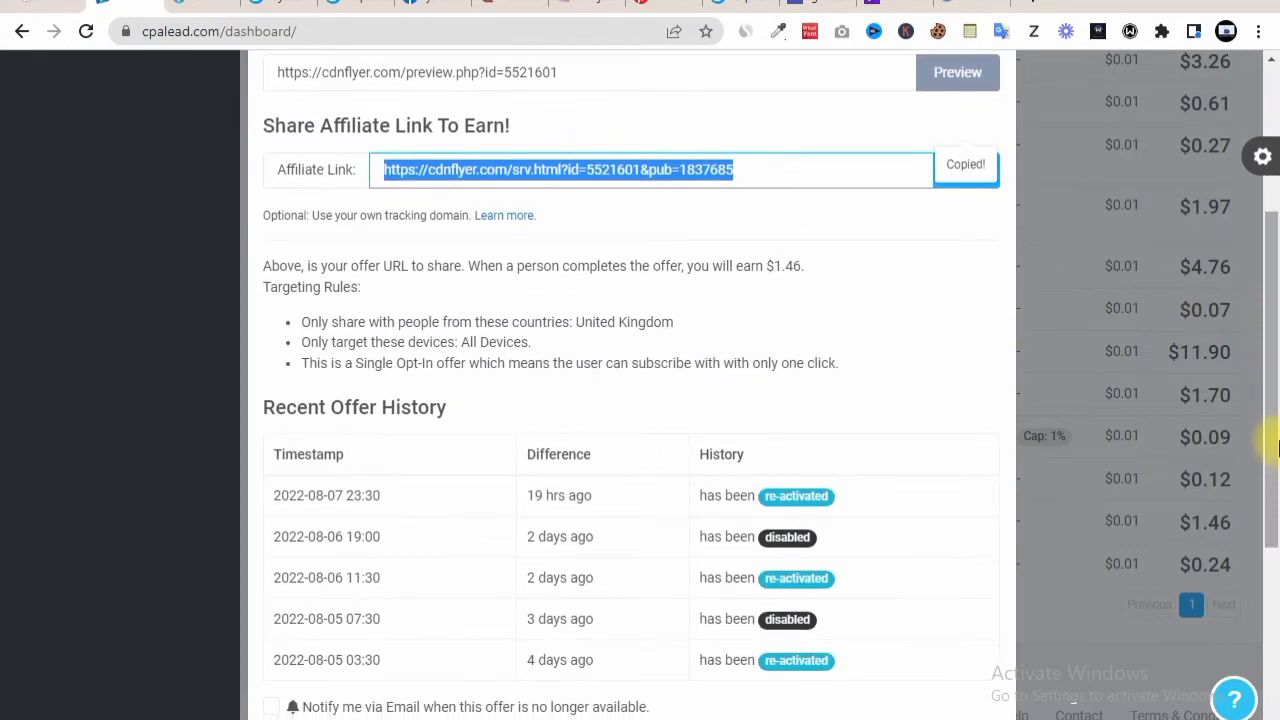
pyautogui.moveTo(1277, 398); pyautogui.dragTo(1277, 274)
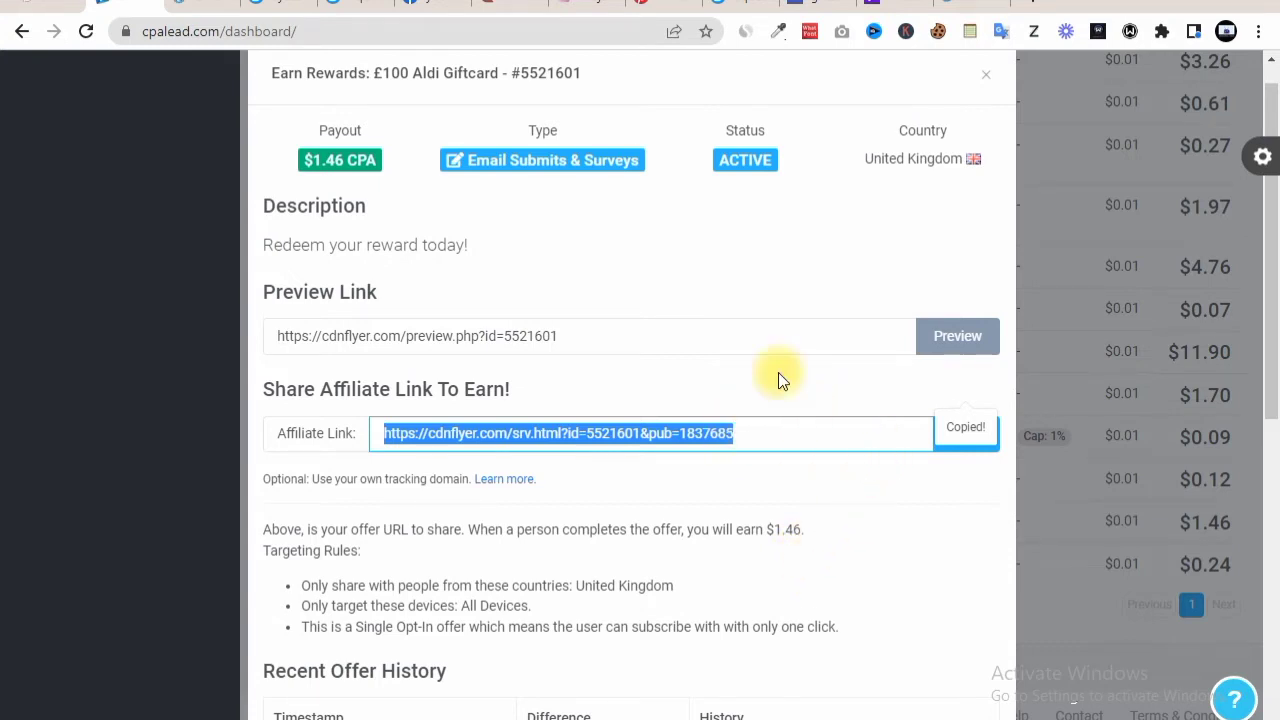
# Step: In the freebees site in Google Sites, reword the header heading to "Get your Free giftcard Today!"
pyautogui.click(828, 5)
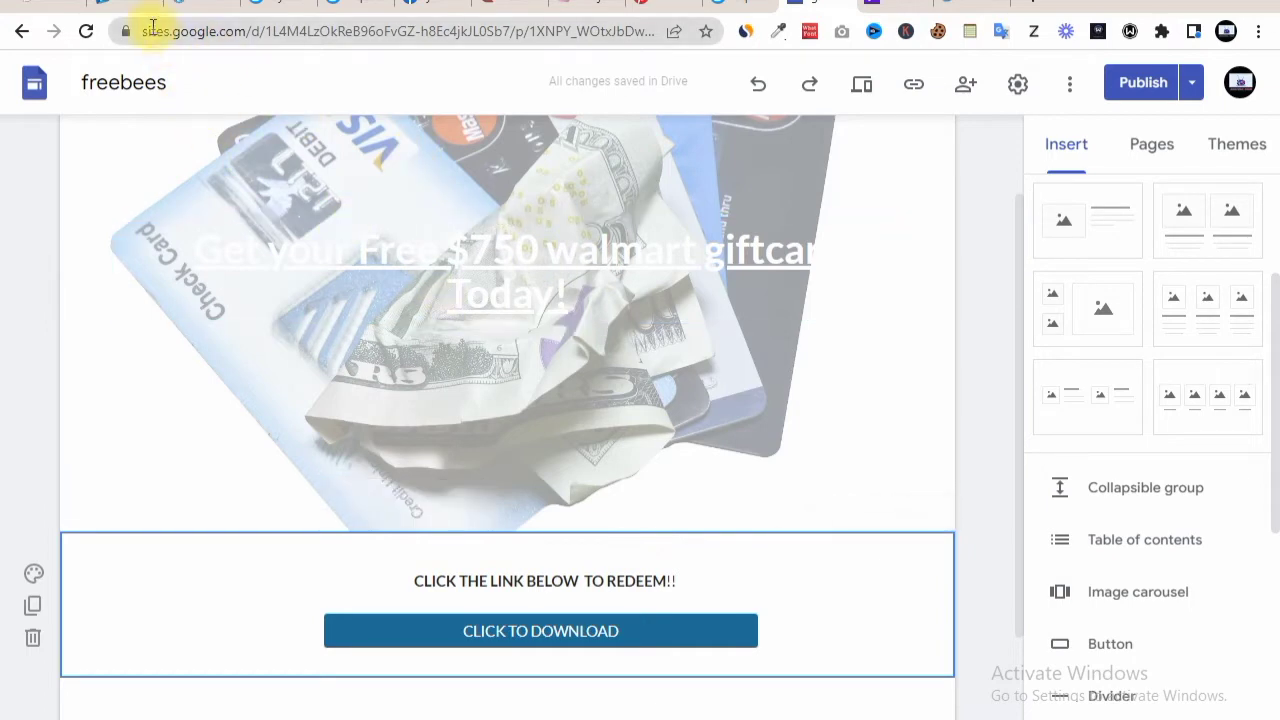
pyautogui.click(128, 6)
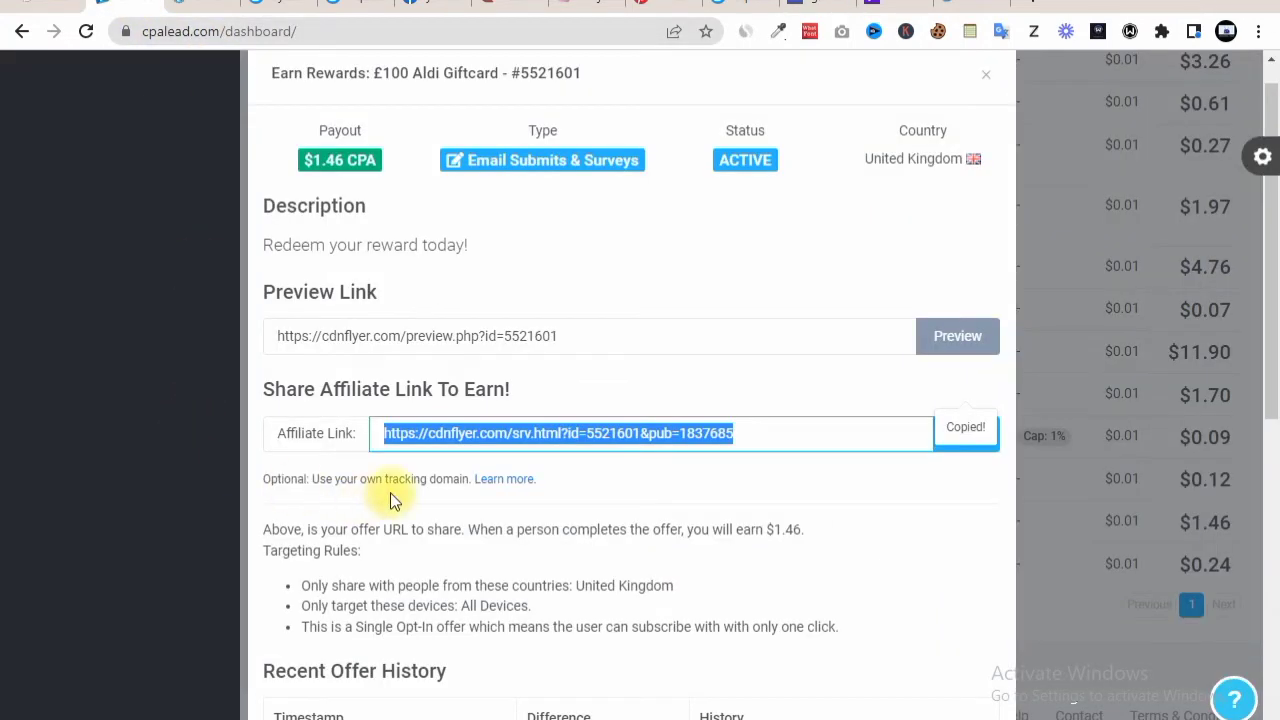
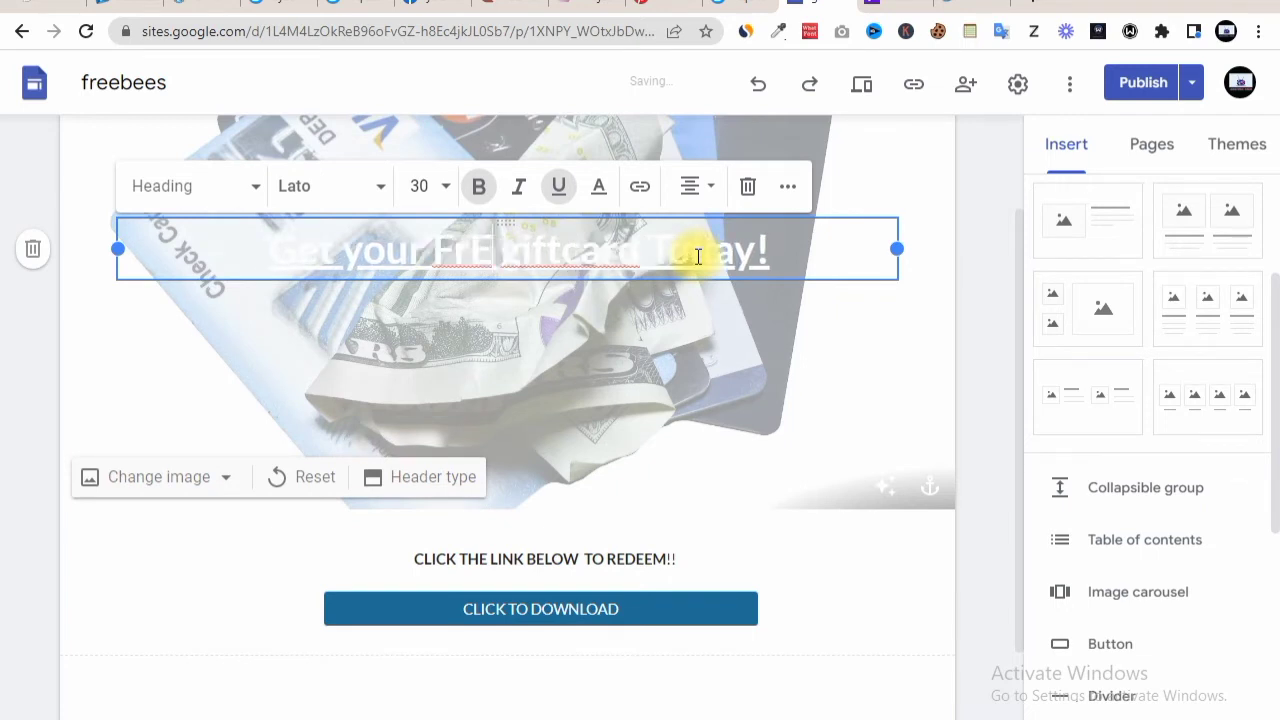
pyautogui.write('ee')
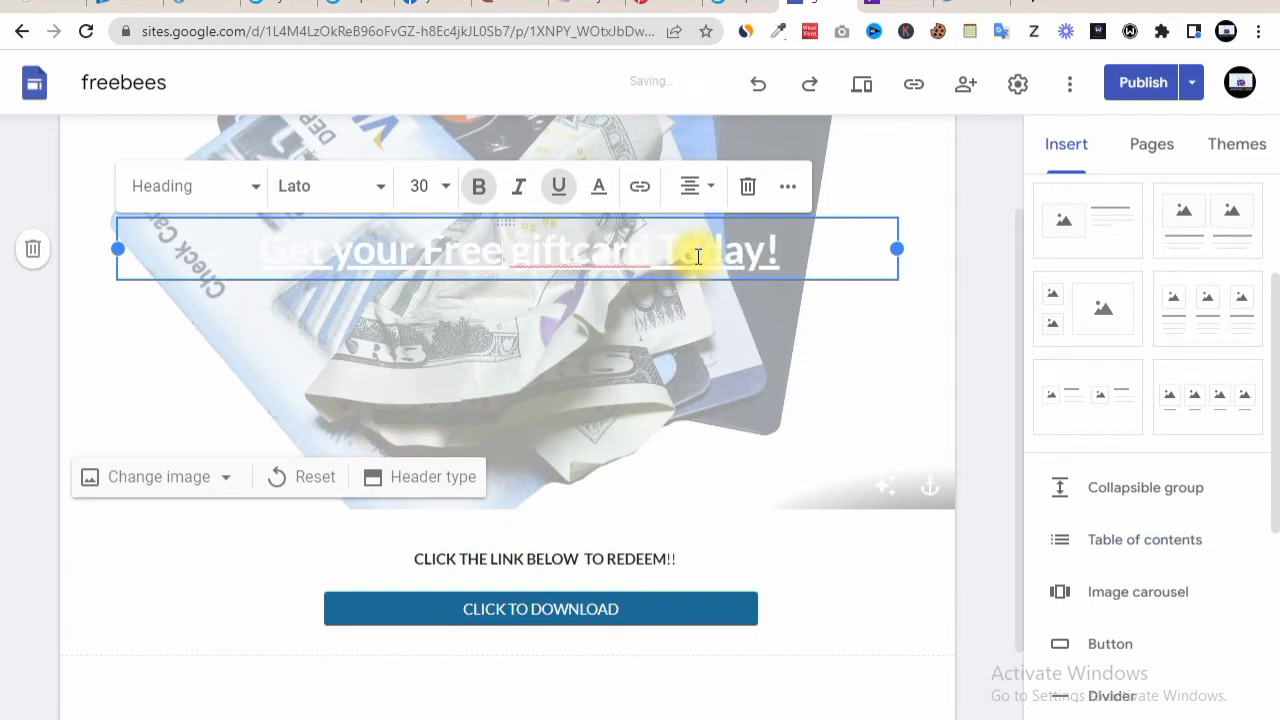
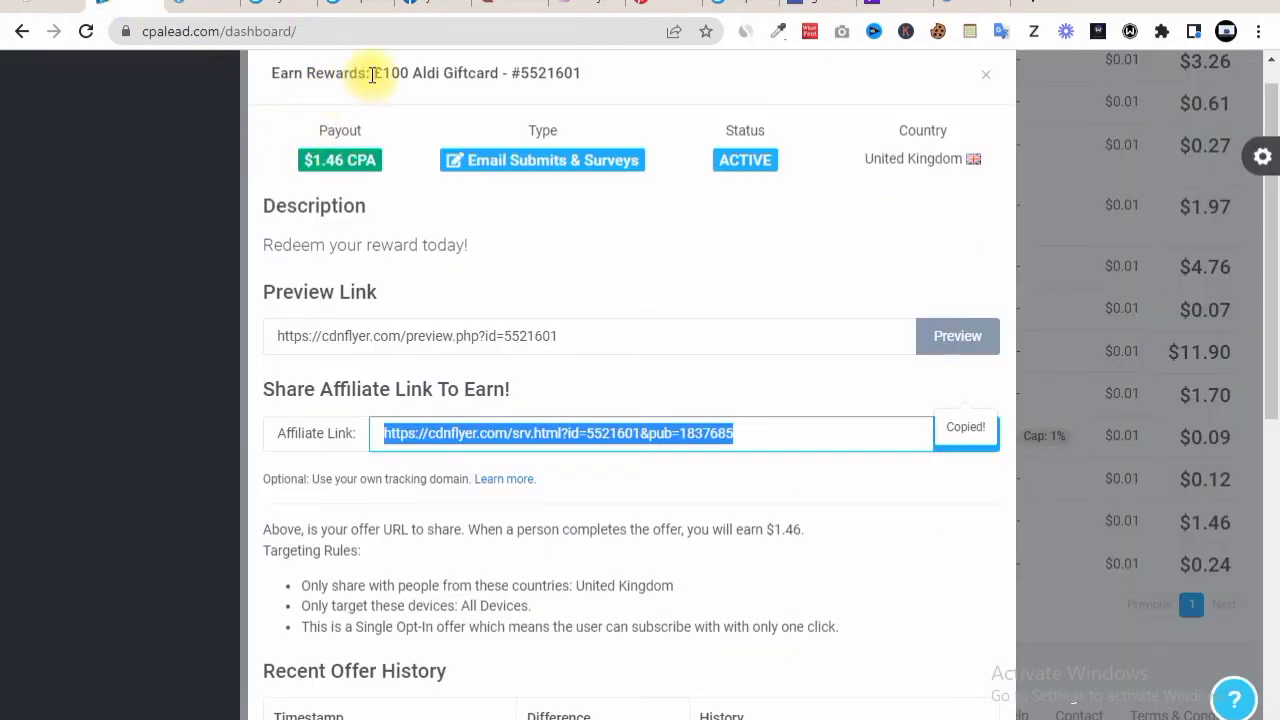
# Step: Copy "£100 Aldi Giftcard" from the CPAlead offer title and paste it over "giftcard" in the Google Sites heading
pyautogui.moveTo(372, 74); pyautogui.dragTo(493, 76)
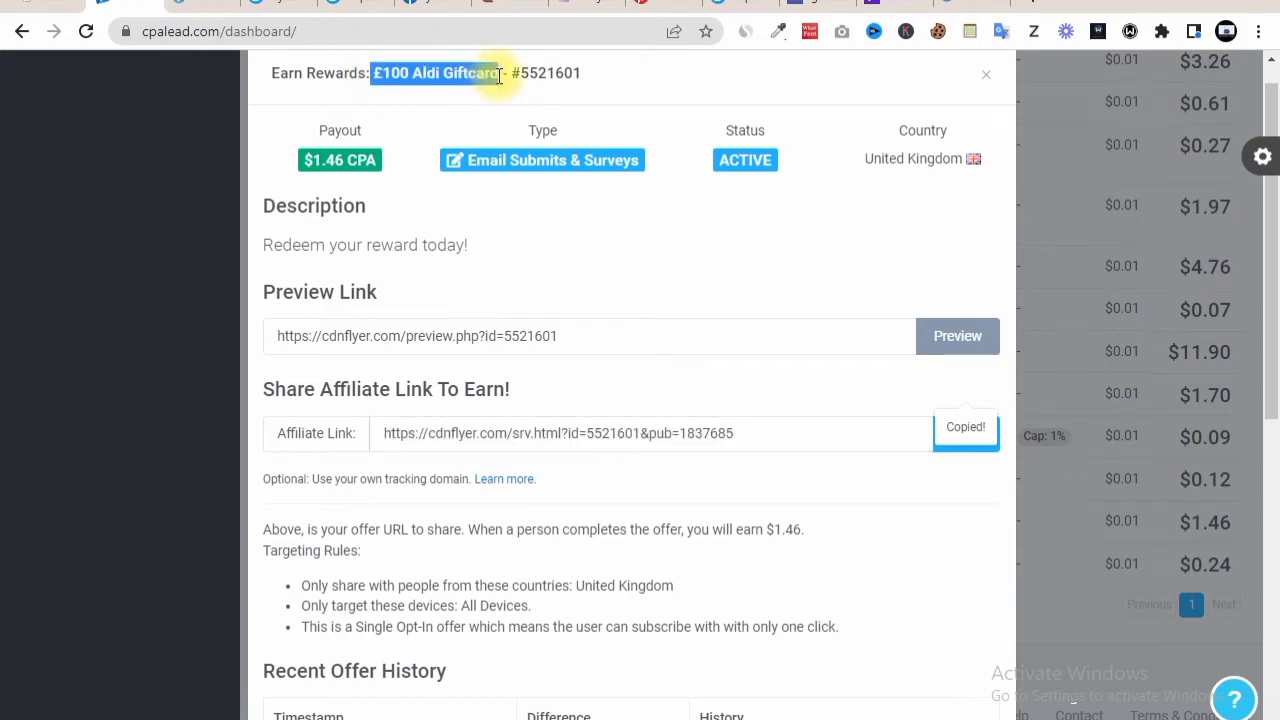
pyautogui.rightClick(499, 76)
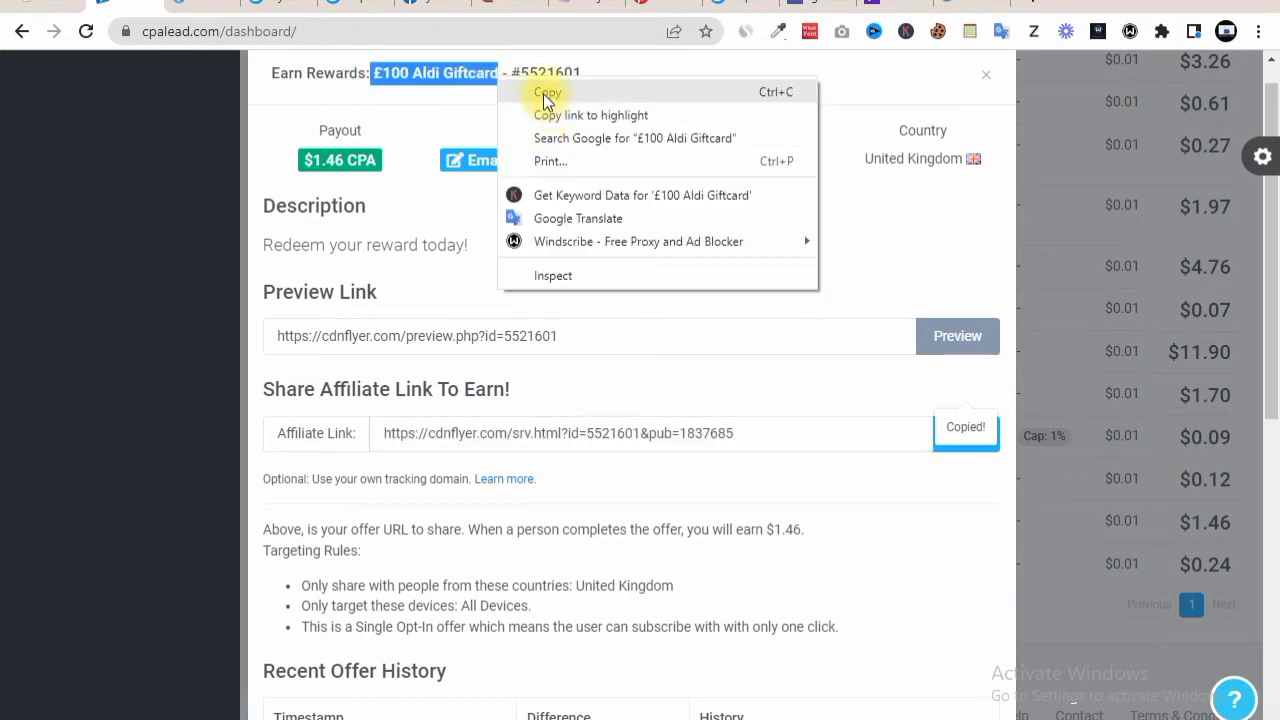
pyautogui.click(543, 92)
pyautogui.click(812, 6)
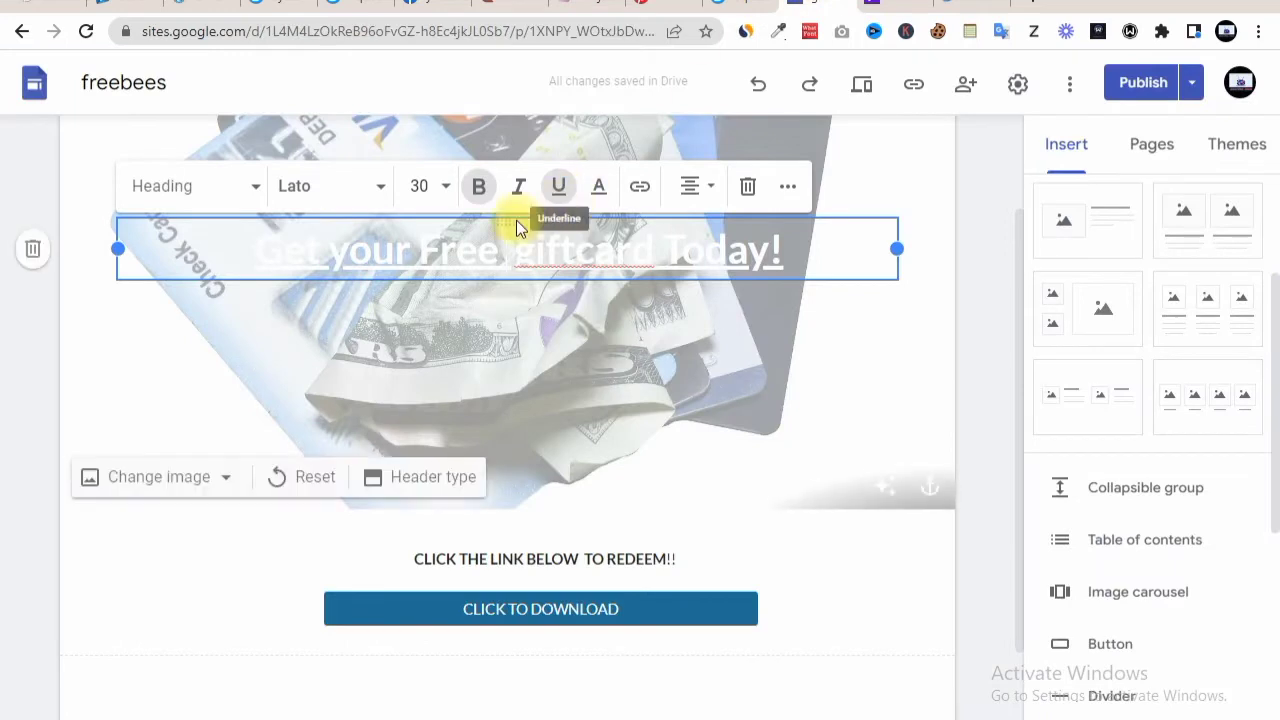
pyautogui.rightClick(512, 255)
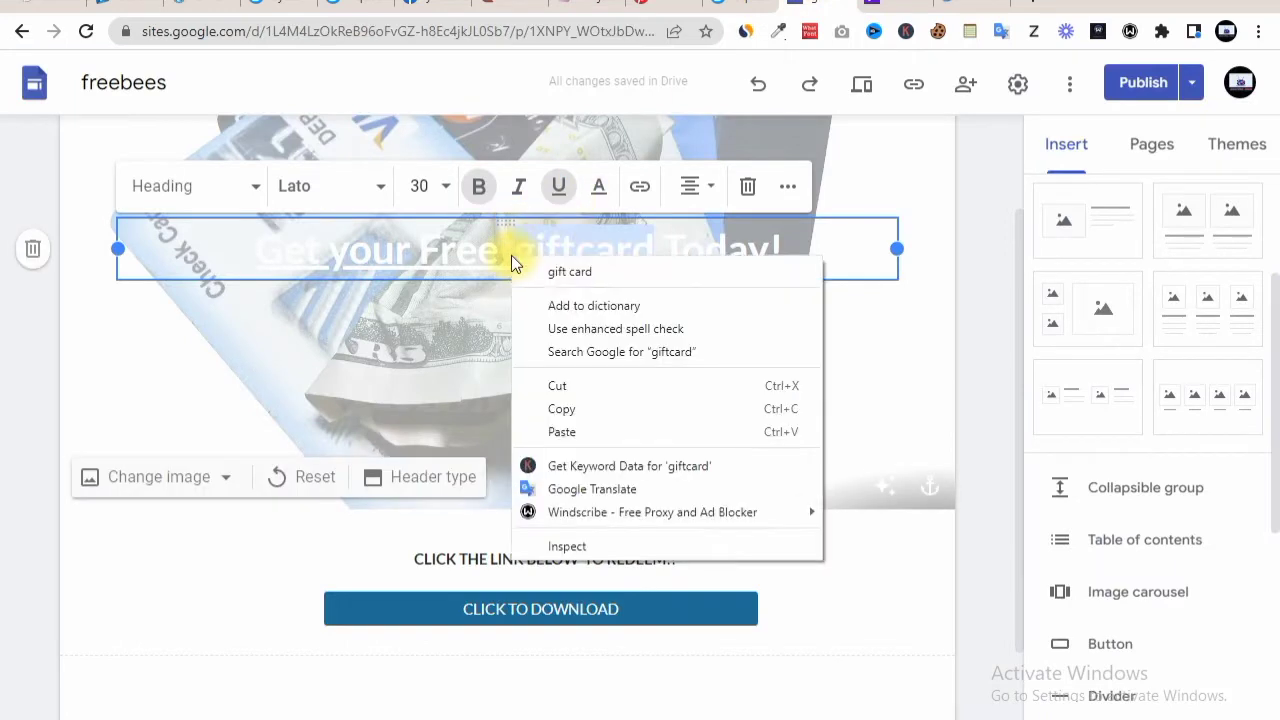
pyautogui.click(598, 432)
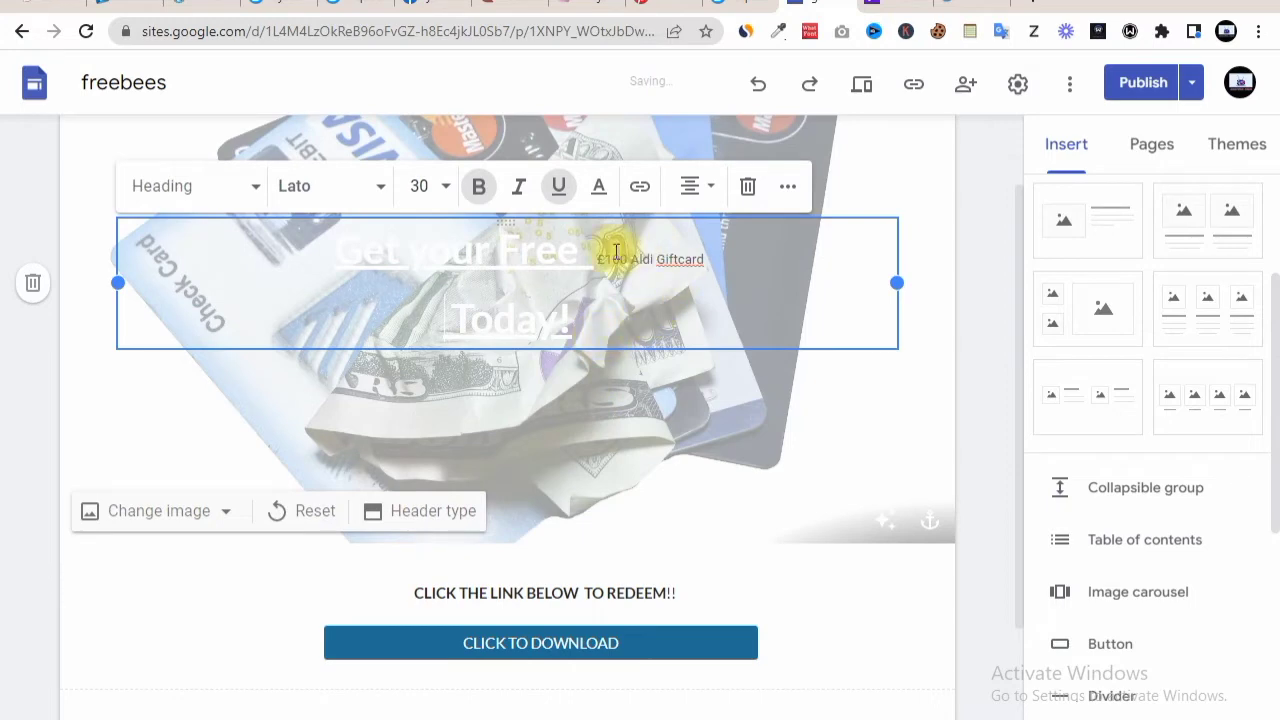
# Step: Format "£100 Aldi Giftcard" in the header heading with font size 30 and red text
pyautogui.moveTo(598, 252); pyautogui.dragTo(712, 265)
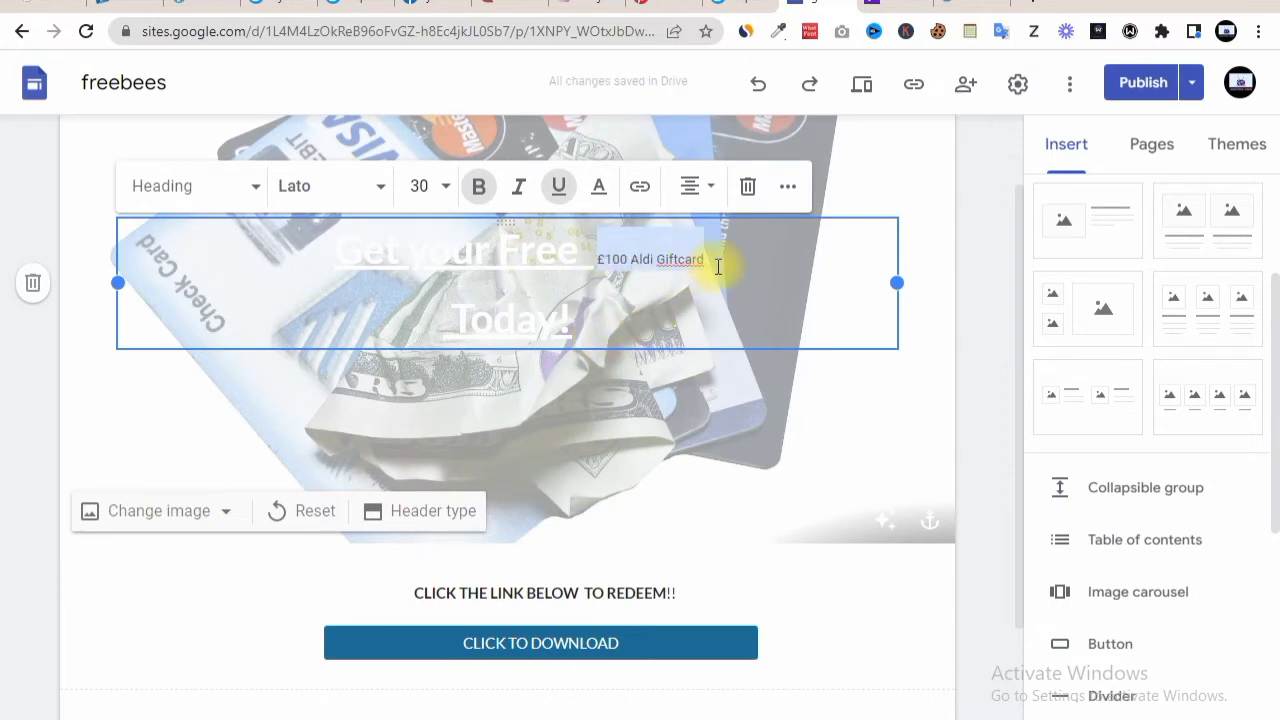
pyautogui.click(444, 187)
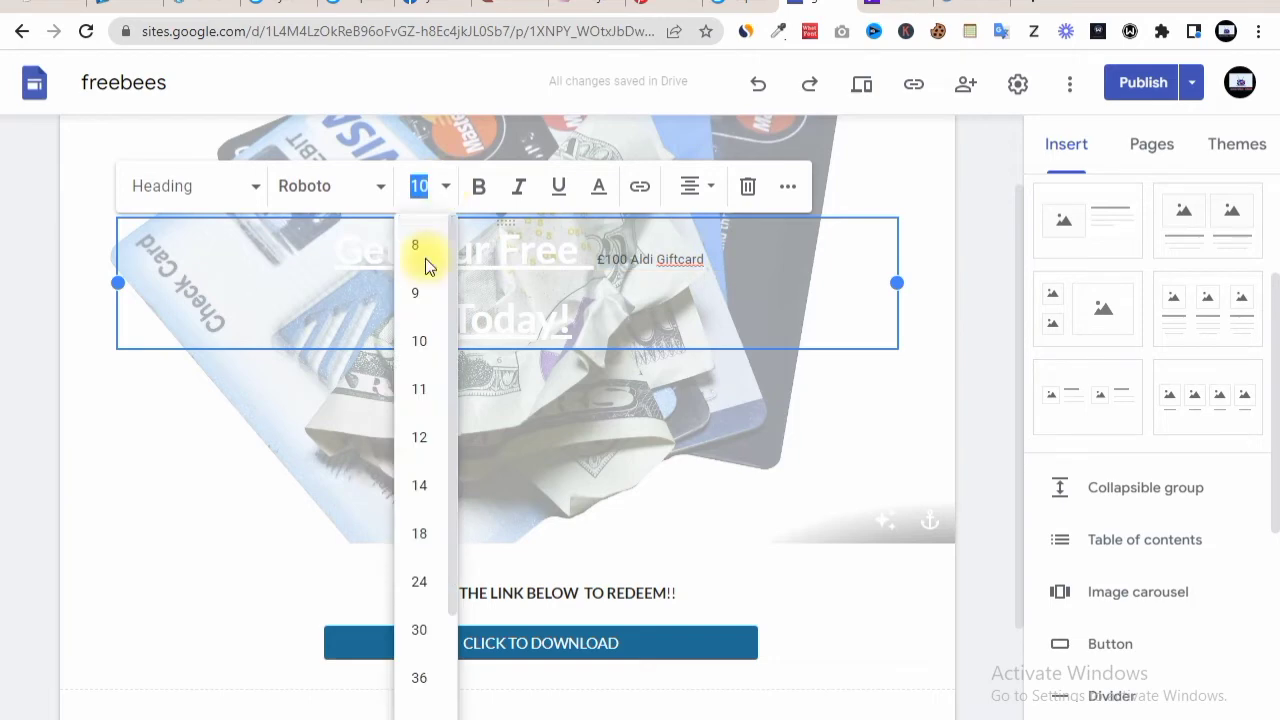
pyautogui.click(439, 632)
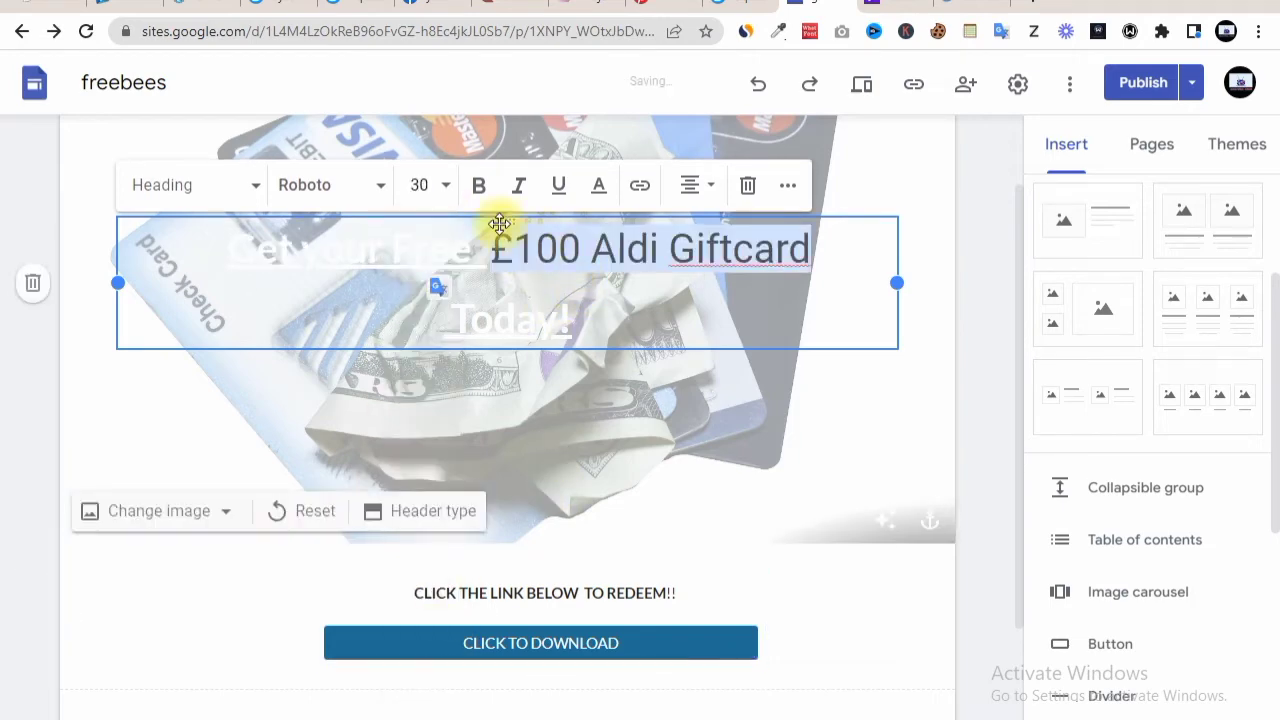
pyautogui.click(603, 189)
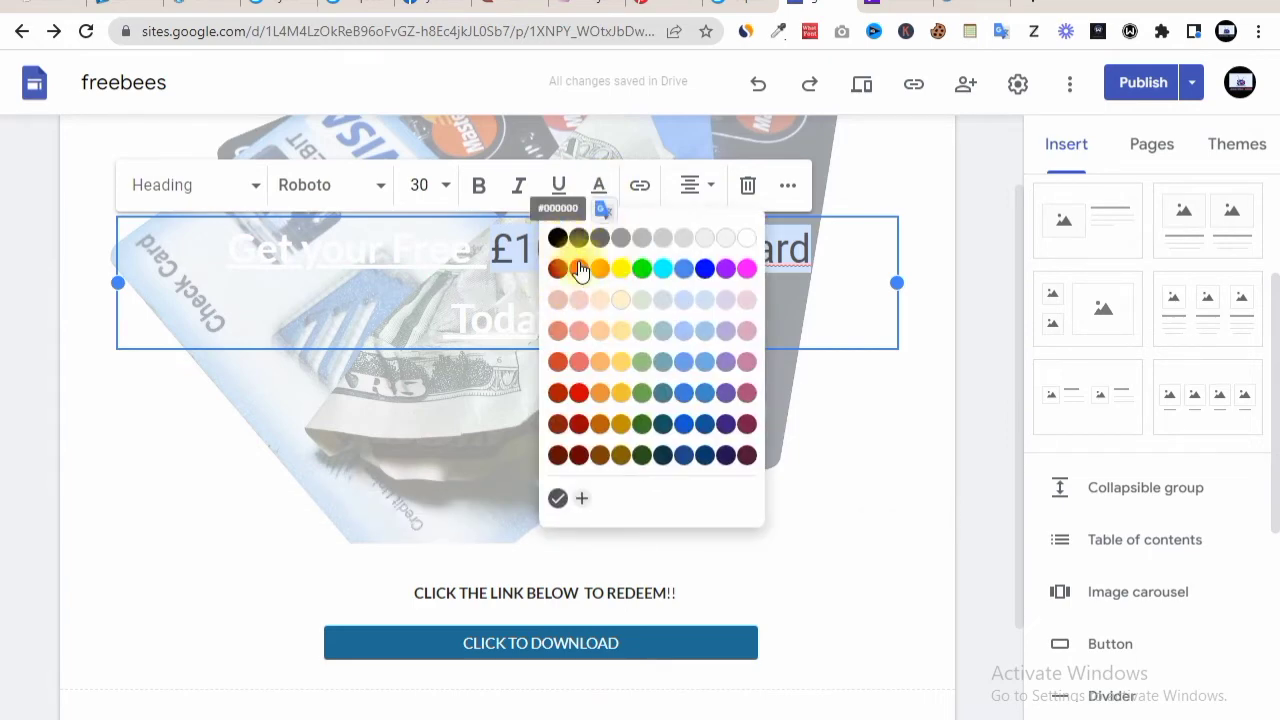
pyautogui.click(580, 270)
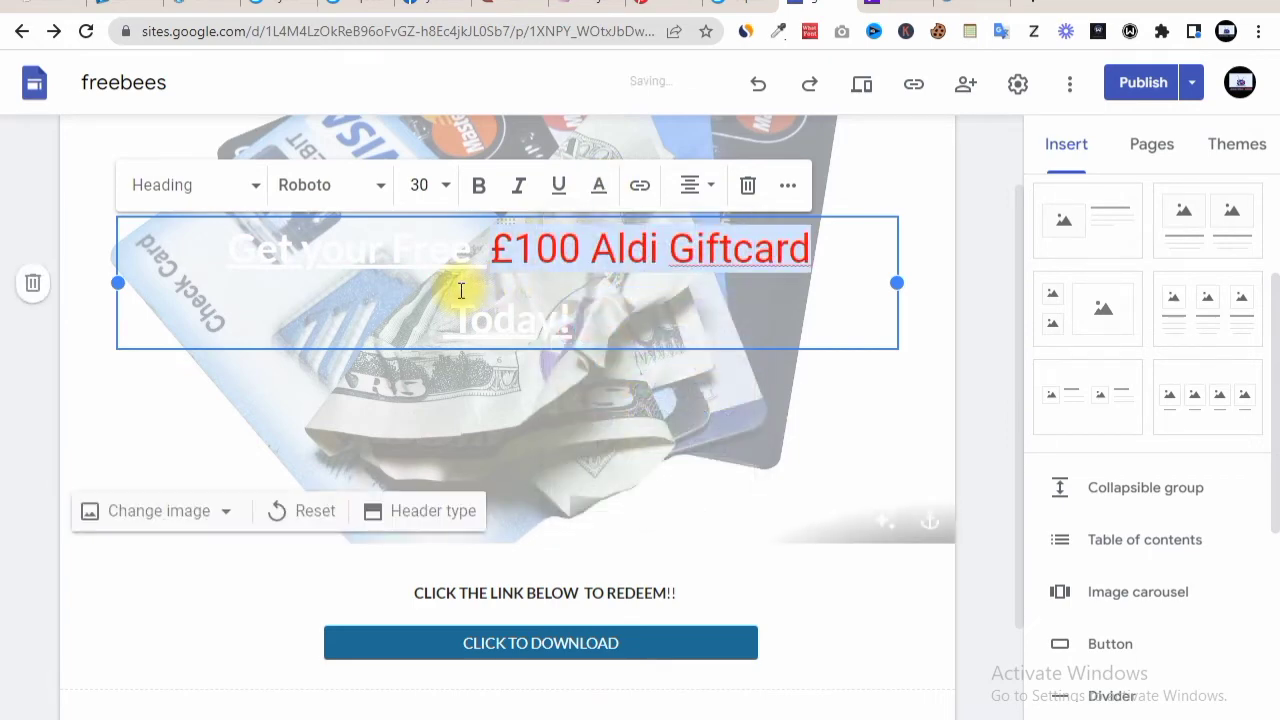
# Step: Recolour "Get your Free" and "Today!" in the header heading to black
pyautogui.click(300, 251)
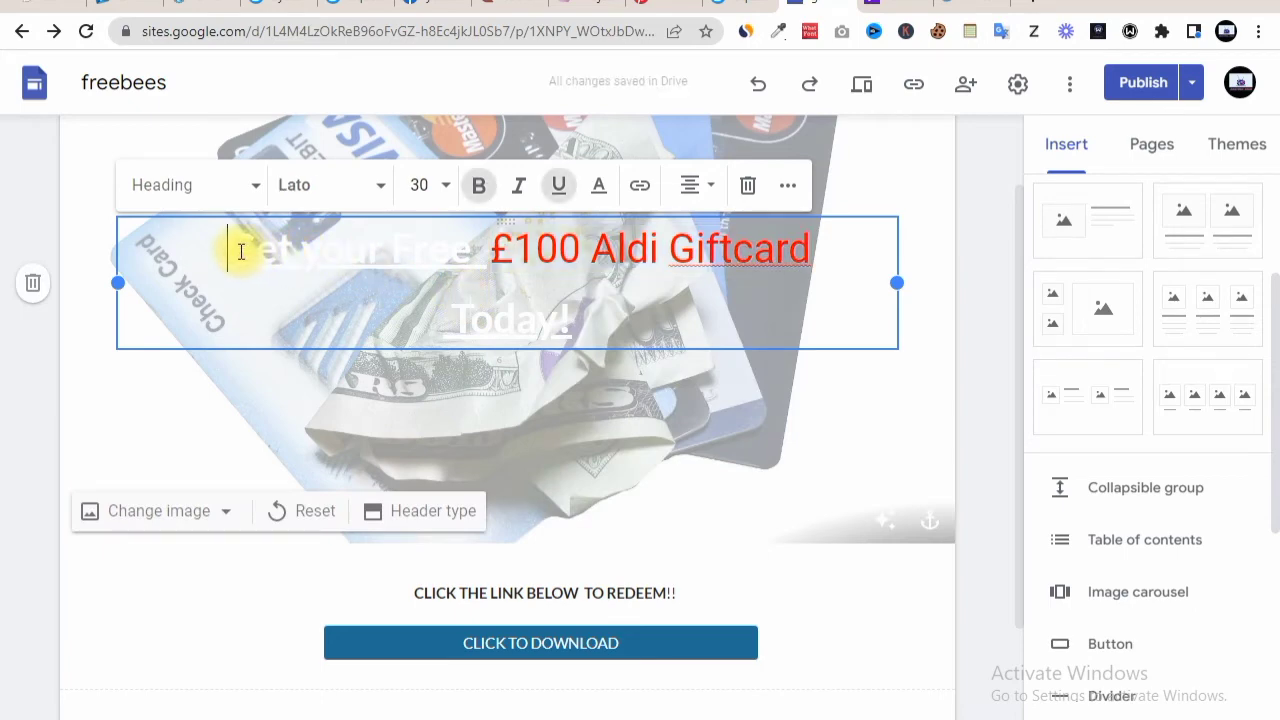
pyautogui.moveTo(240, 251); pyautogui.dragTo(471, 262)
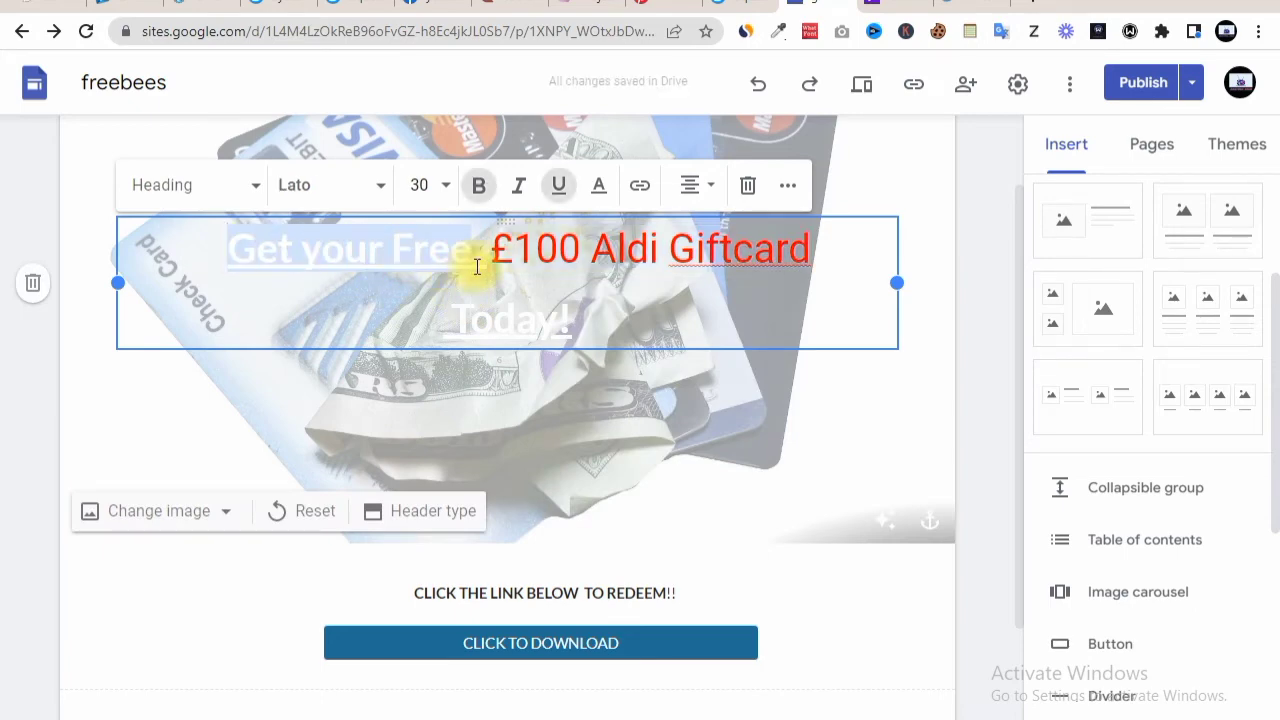
pyautogui.click(597, 186)
pyautogui.click(552, 234)
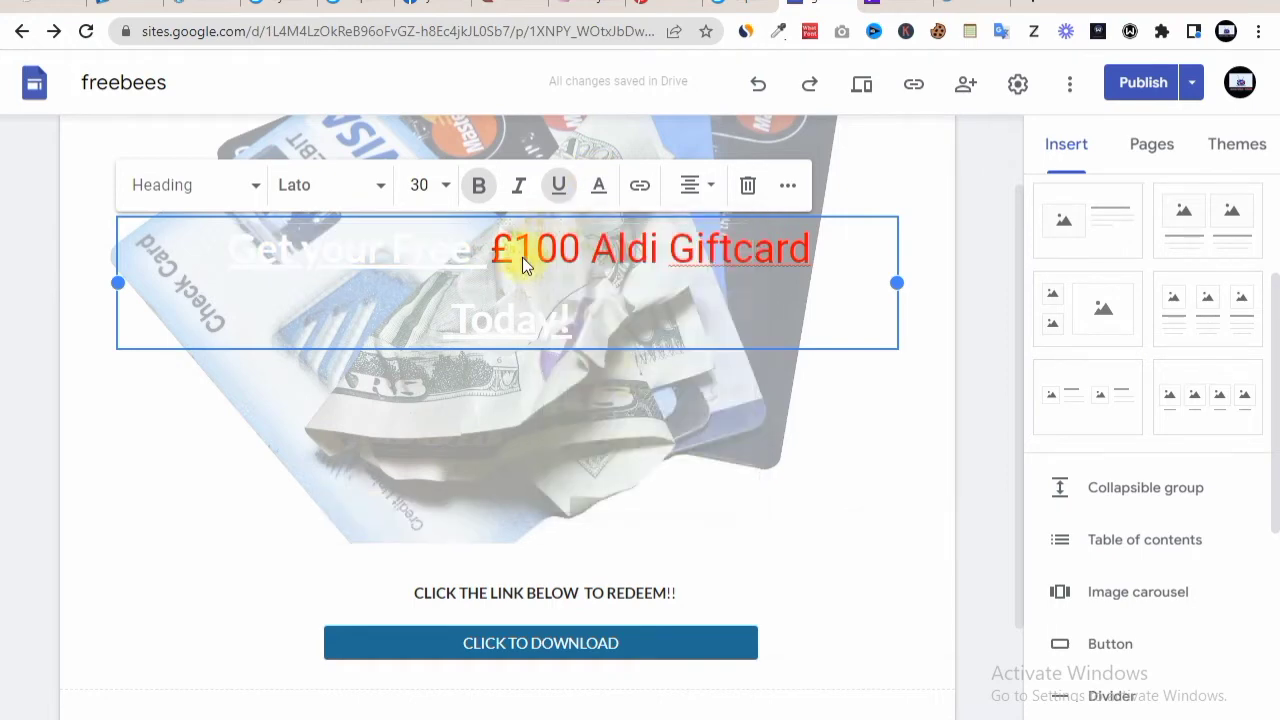
pyautogui.moveTo(462, 315); pyautogui.dragTo(594, 314)
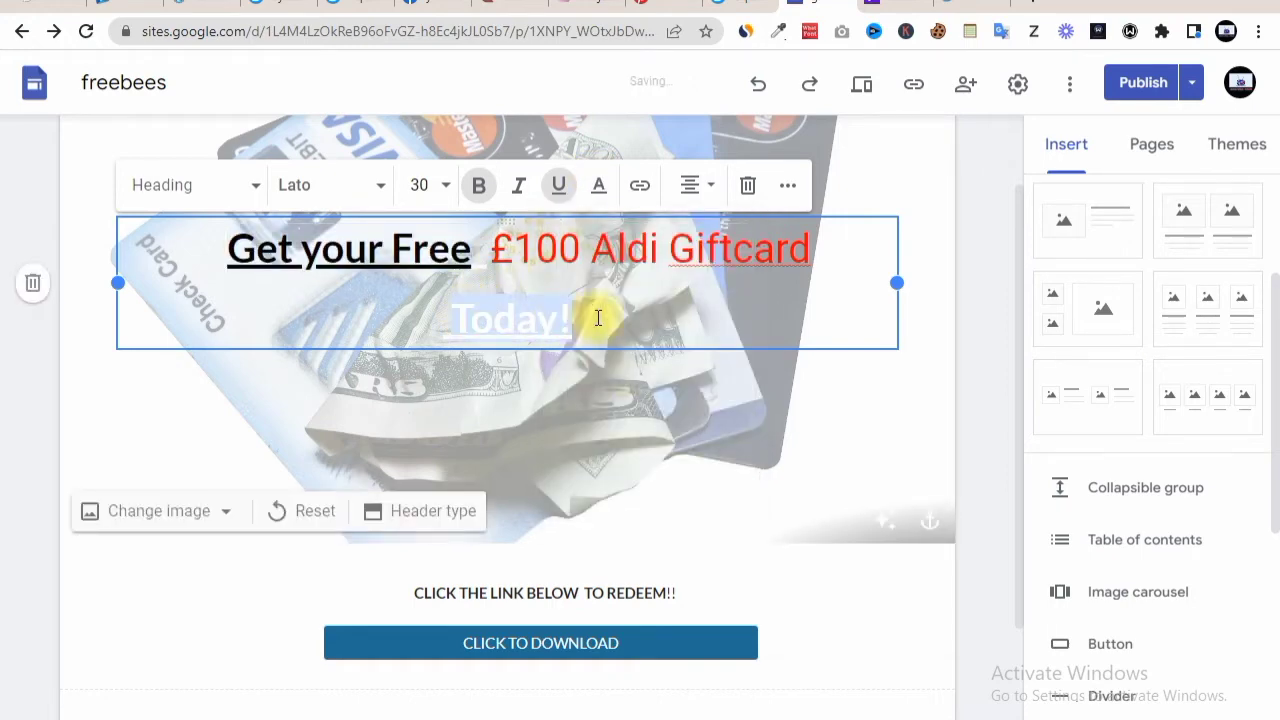
pyautogui.click(599, 186)
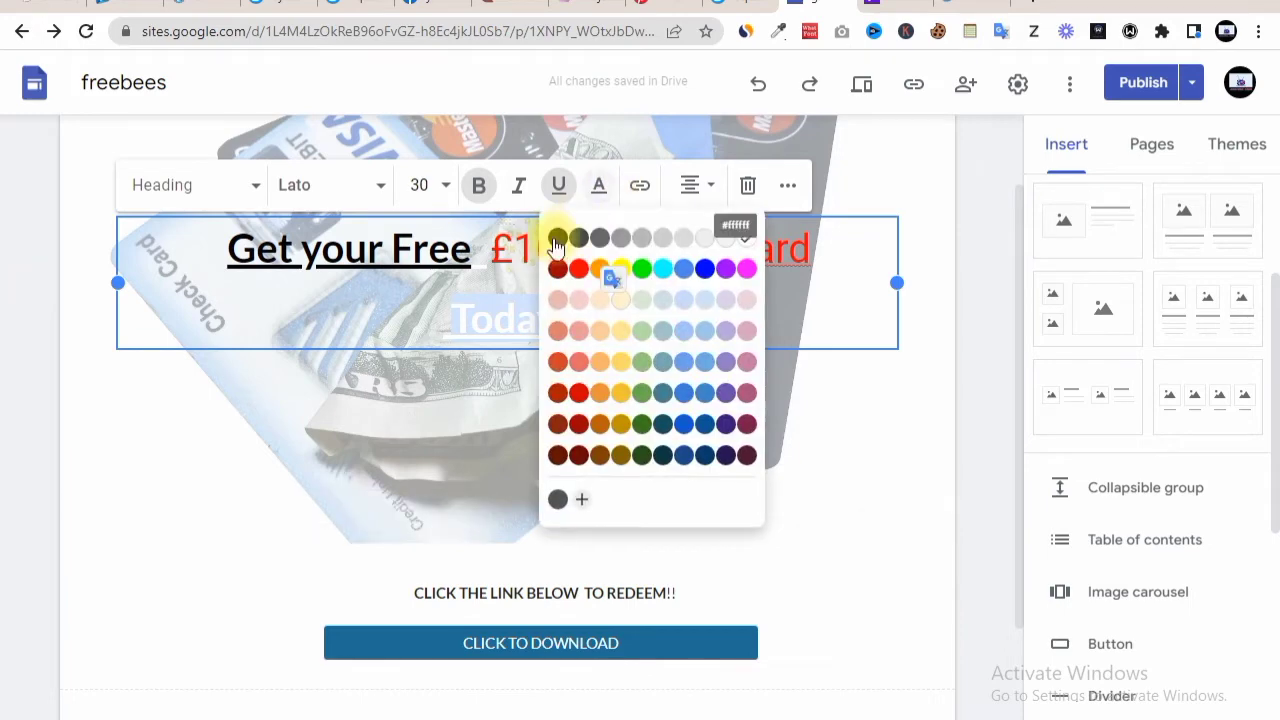
pyautogui.click(555, 240)
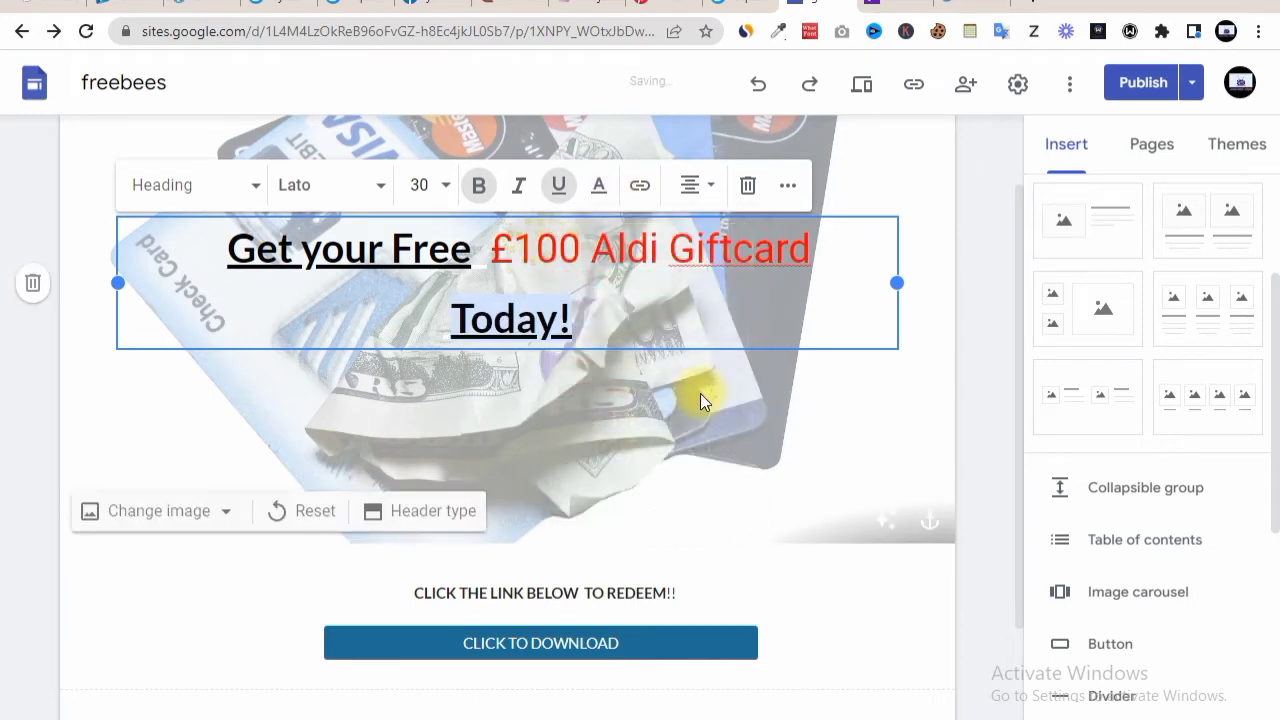
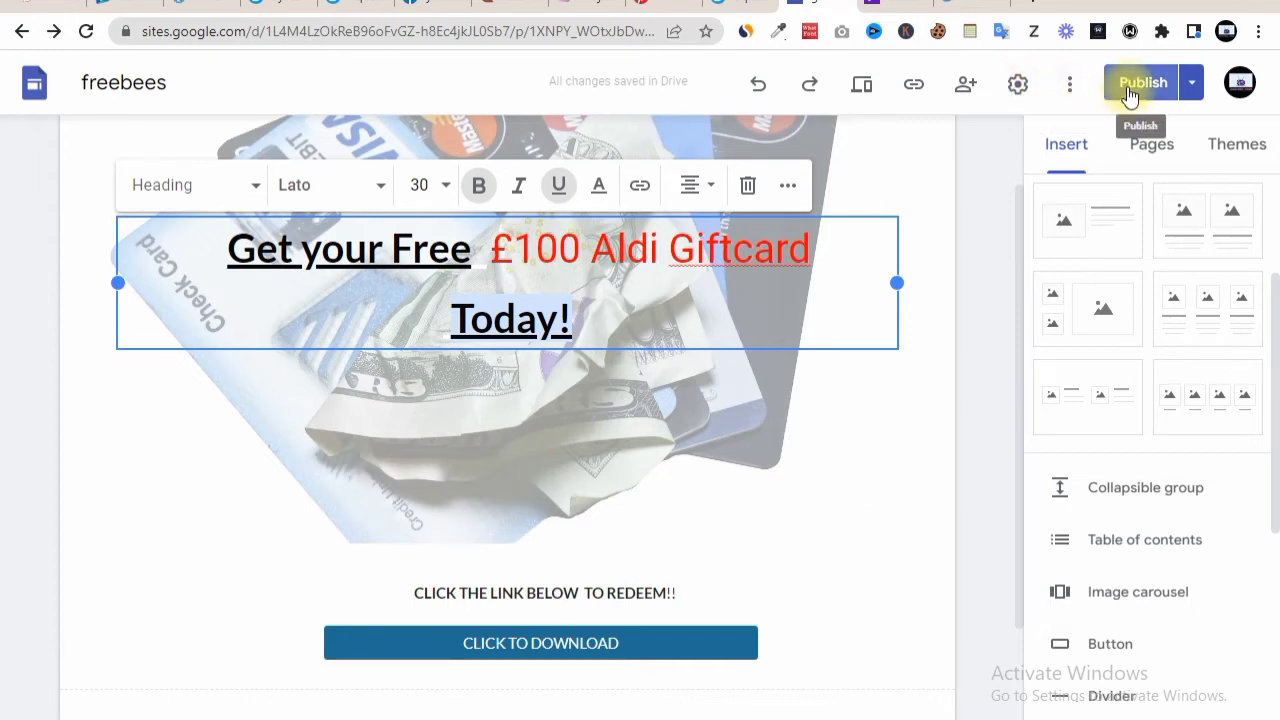
# Step: Review the draft against the currently published version and publish the site changes
pyautogui.click(1127, 86)
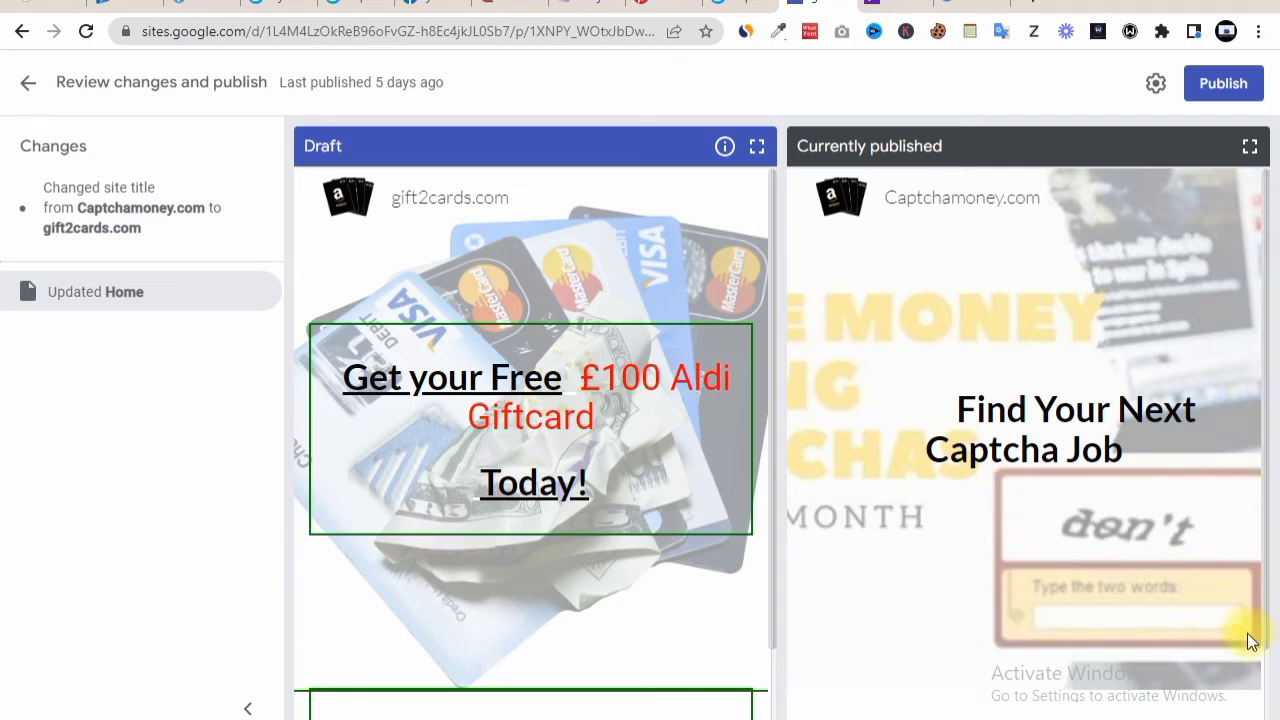
pyautogui.moveTo(1268, 634); pyautogui.dragTo(1268, 712)
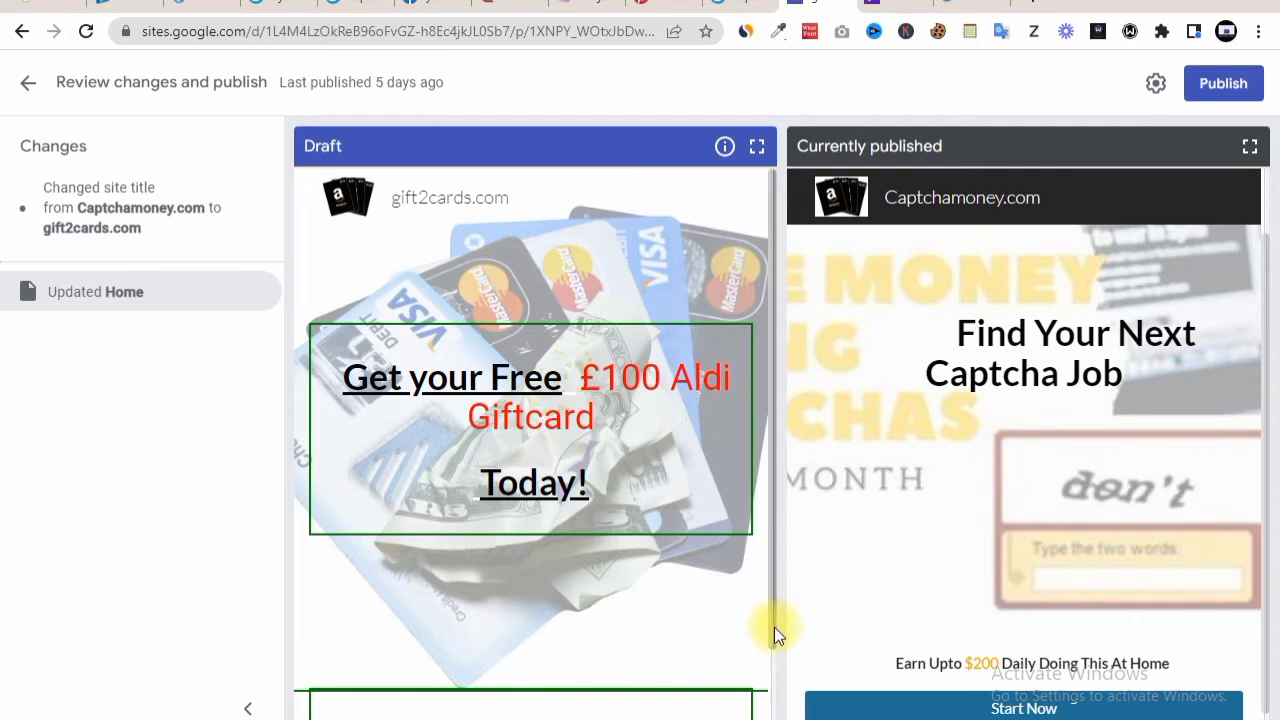
pyautogui.moveTo(775, 628); pyautogui.dragTo(772, 534)
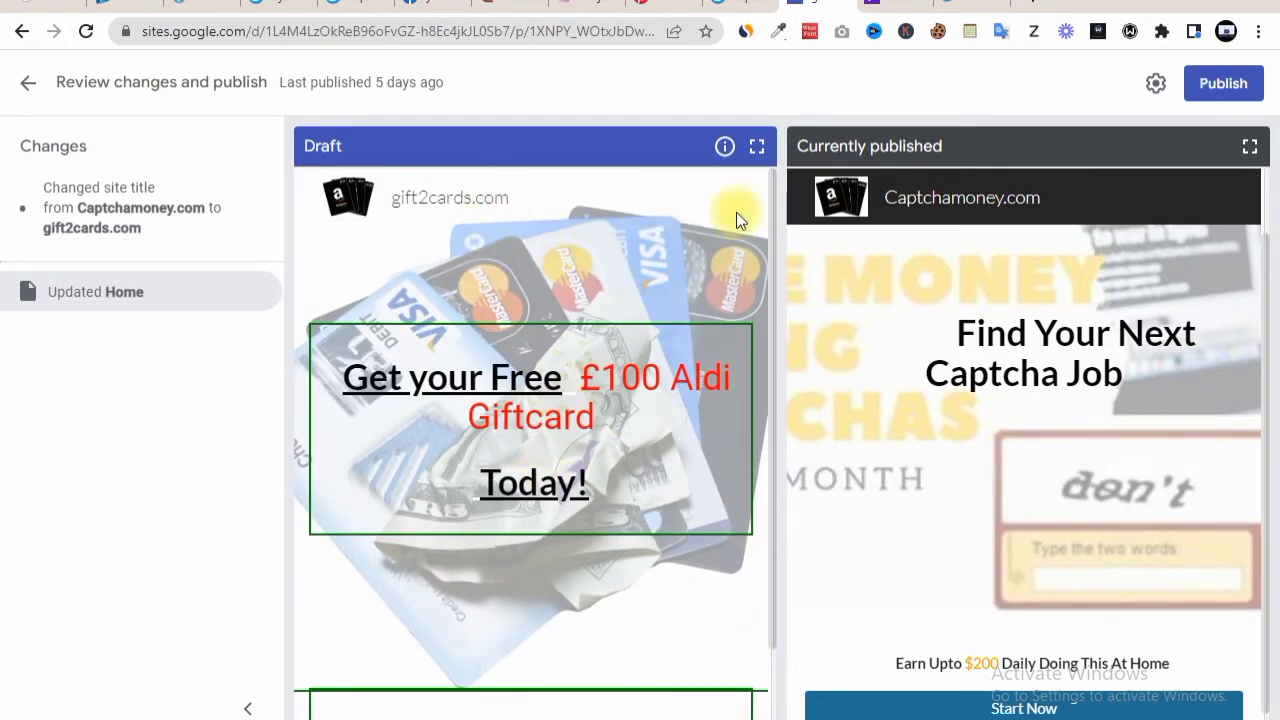
pyautogui.click(1233, 87)
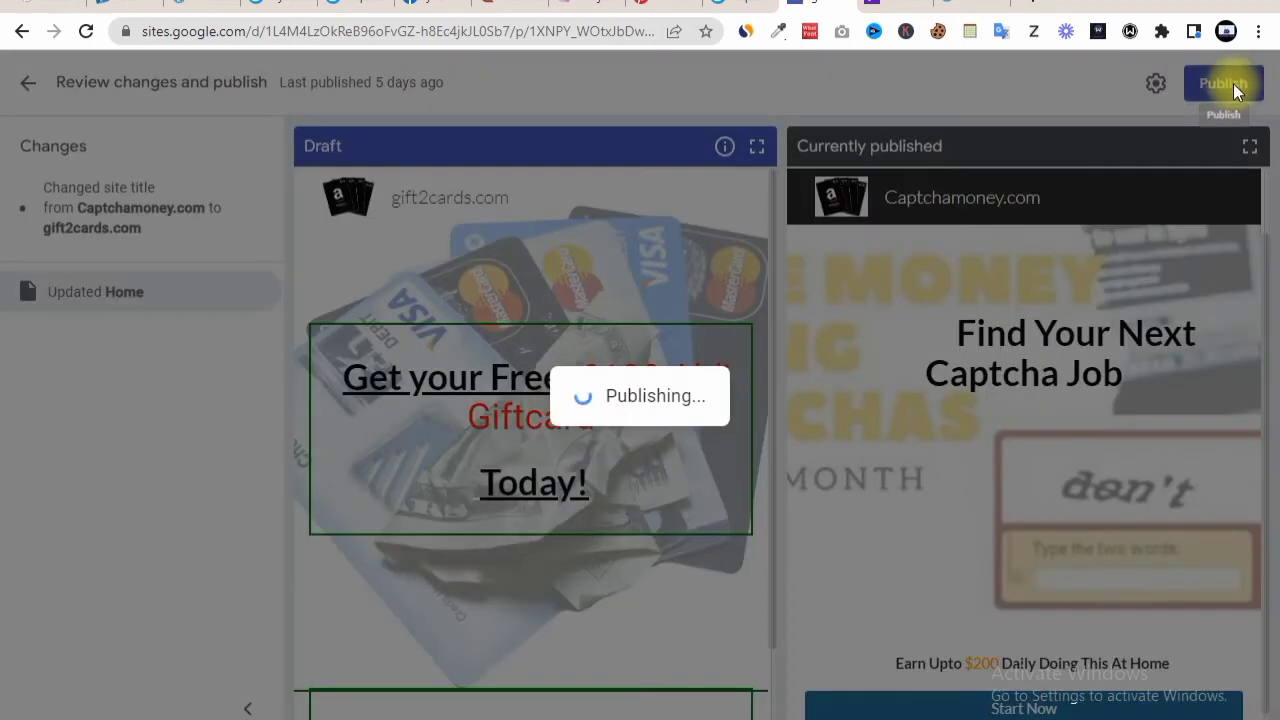
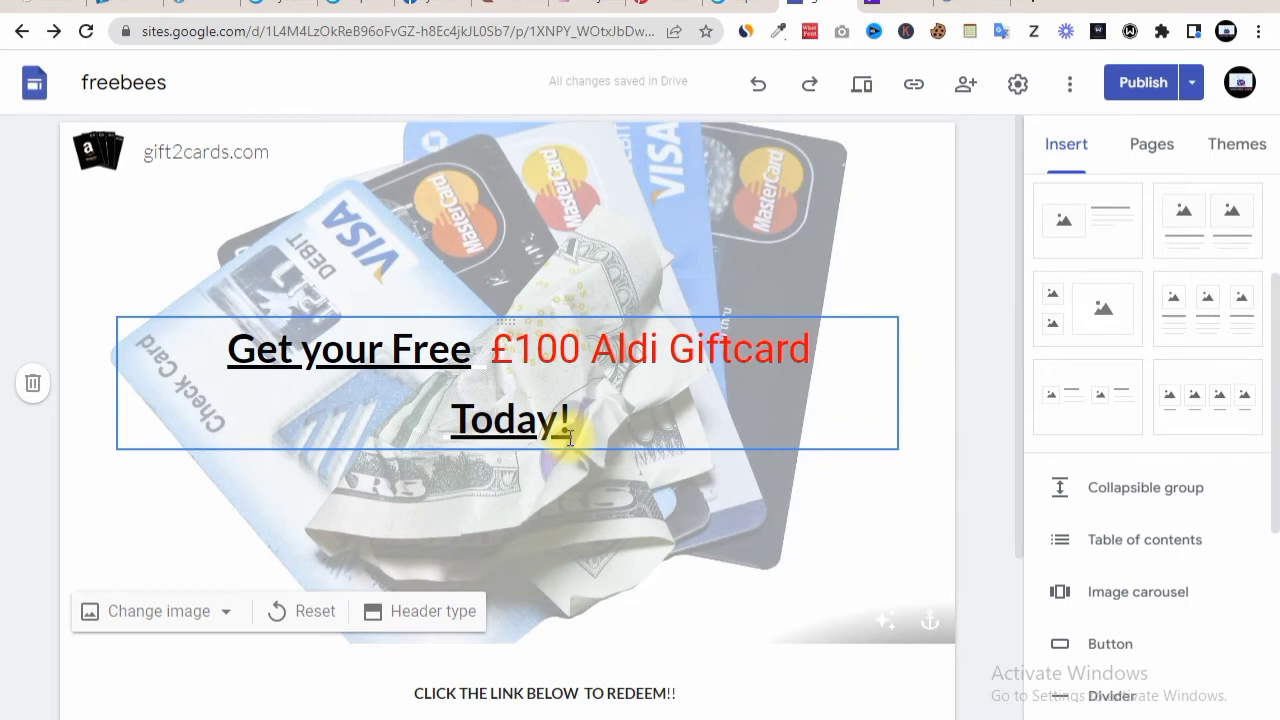
# Step: Switch back to the CPAlead dashboard and close the £100 Aldi Giftcard offer details
pyautogui.click(140, 12)
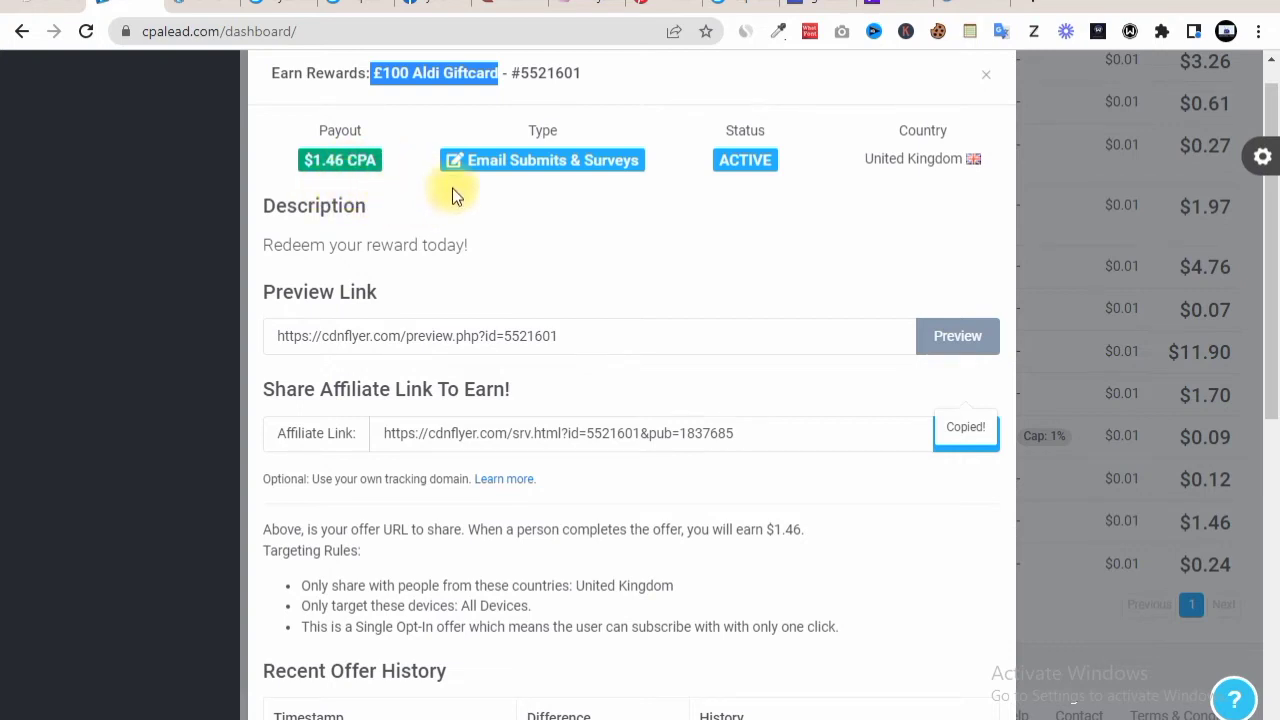
pyautogui.click(989, 77)
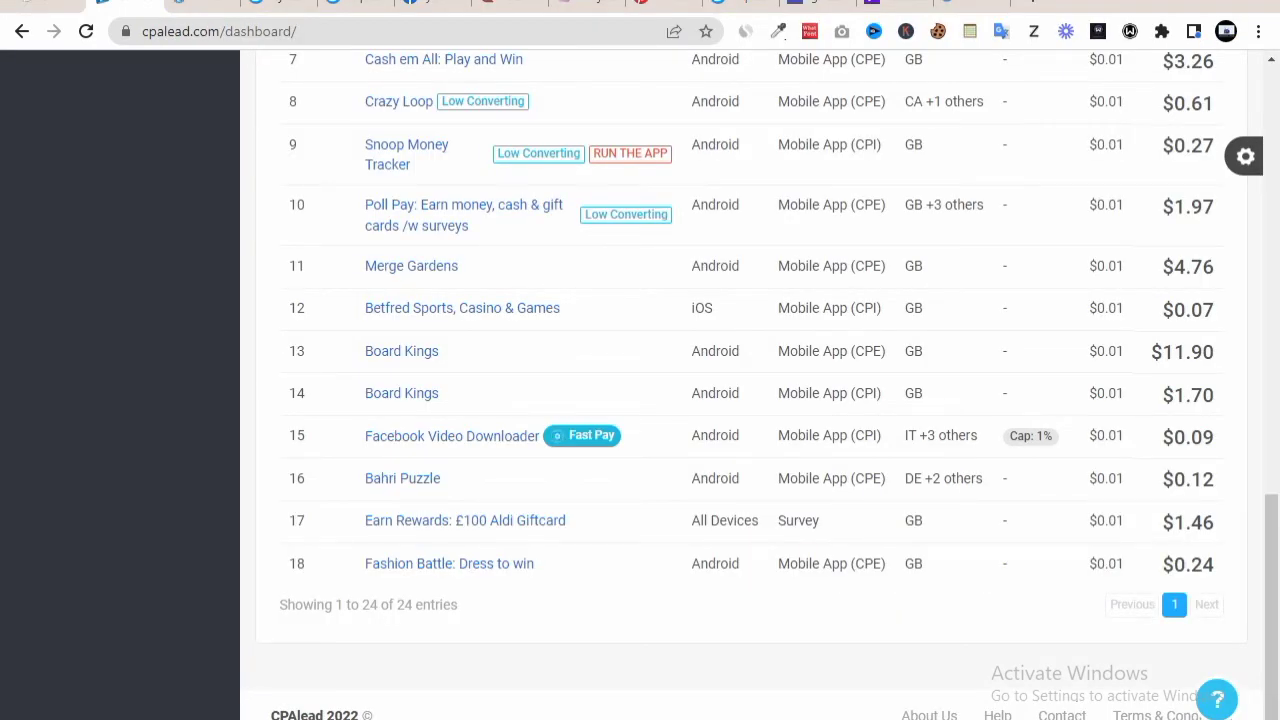
pyautogui.click(577, 640)
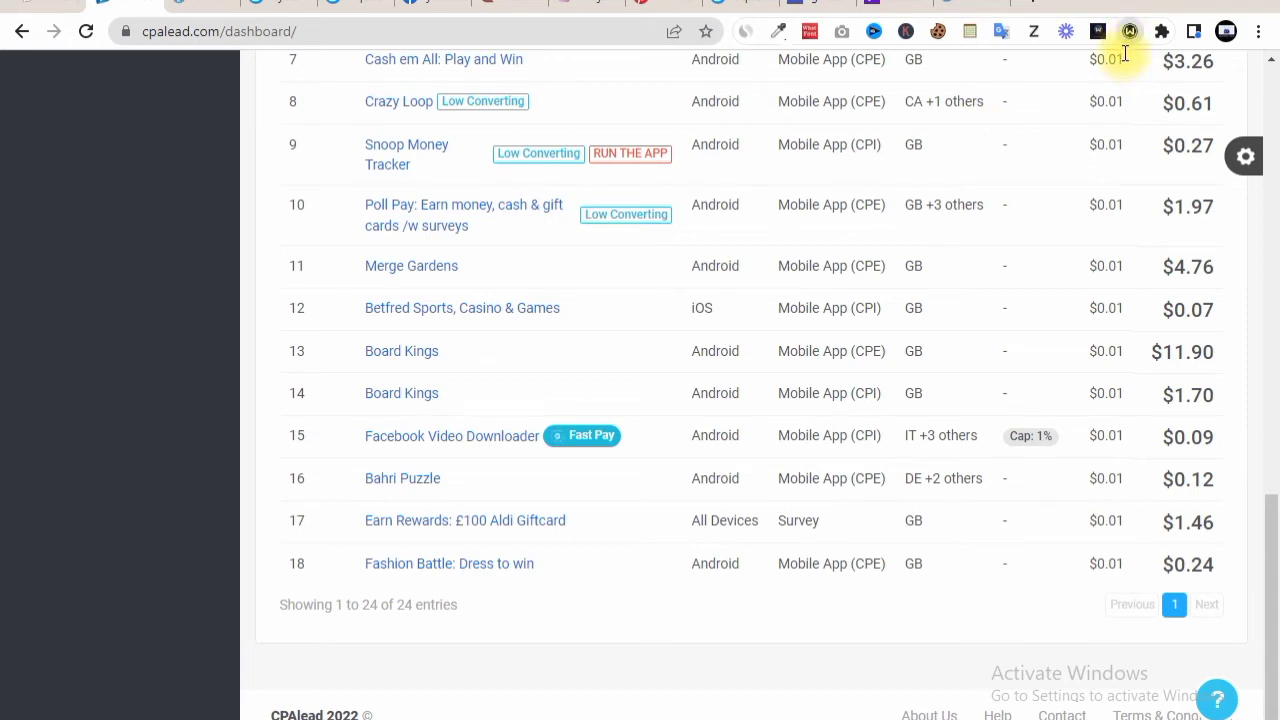
# Step: Connect the Windscribe VPN to the United Kingdom location London Crumpets, searching the locations for "uni"
pyautogui.click(1130, 31)
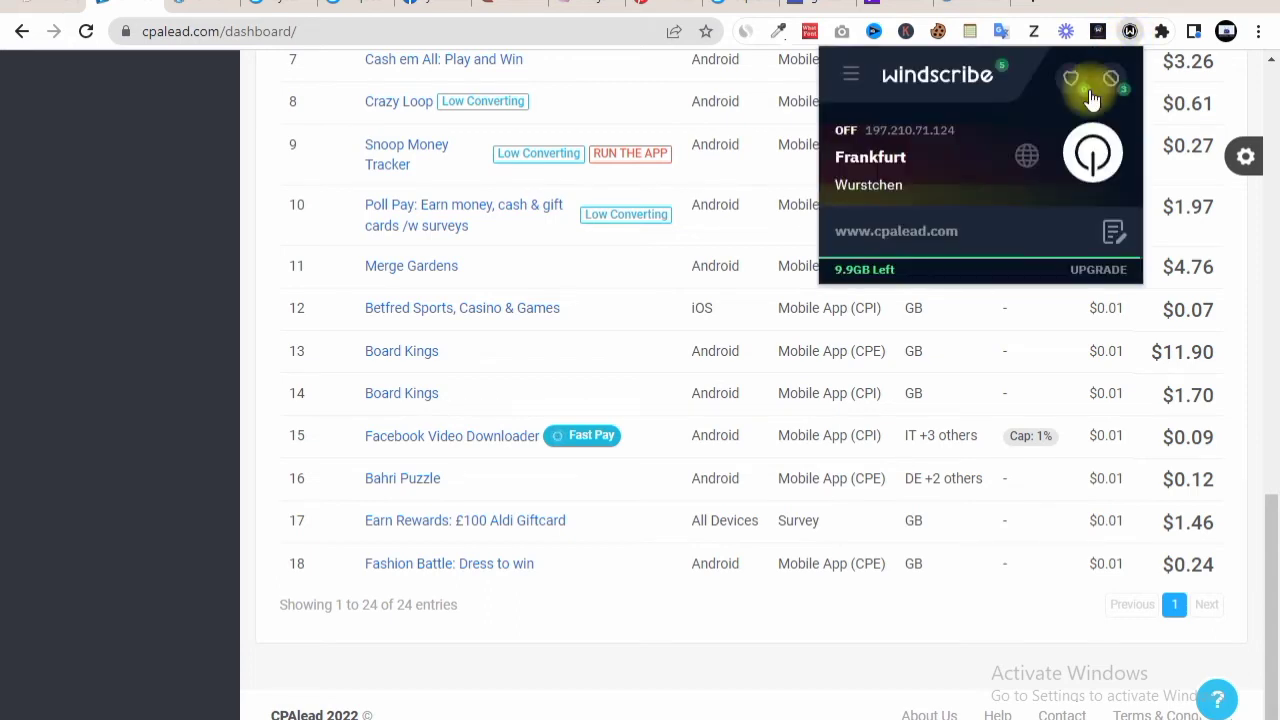
pyautogui.click(1016, 156)
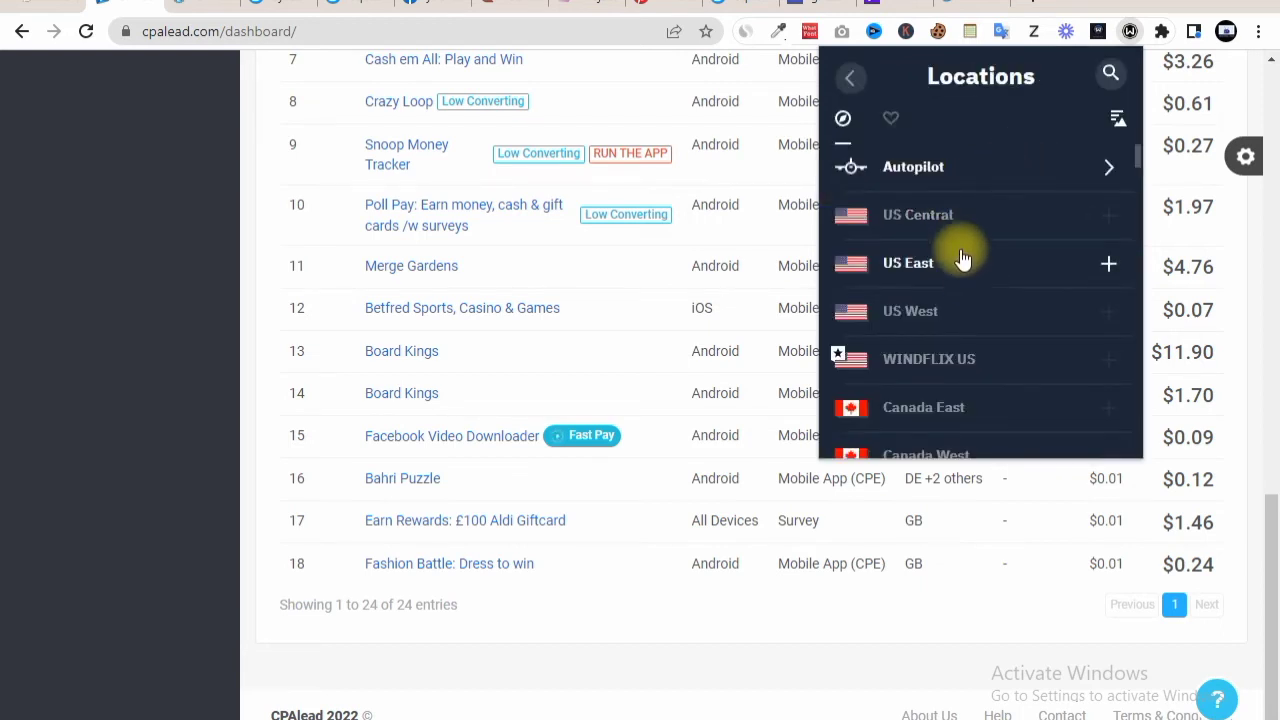
pyautogui.click(1106, 75)
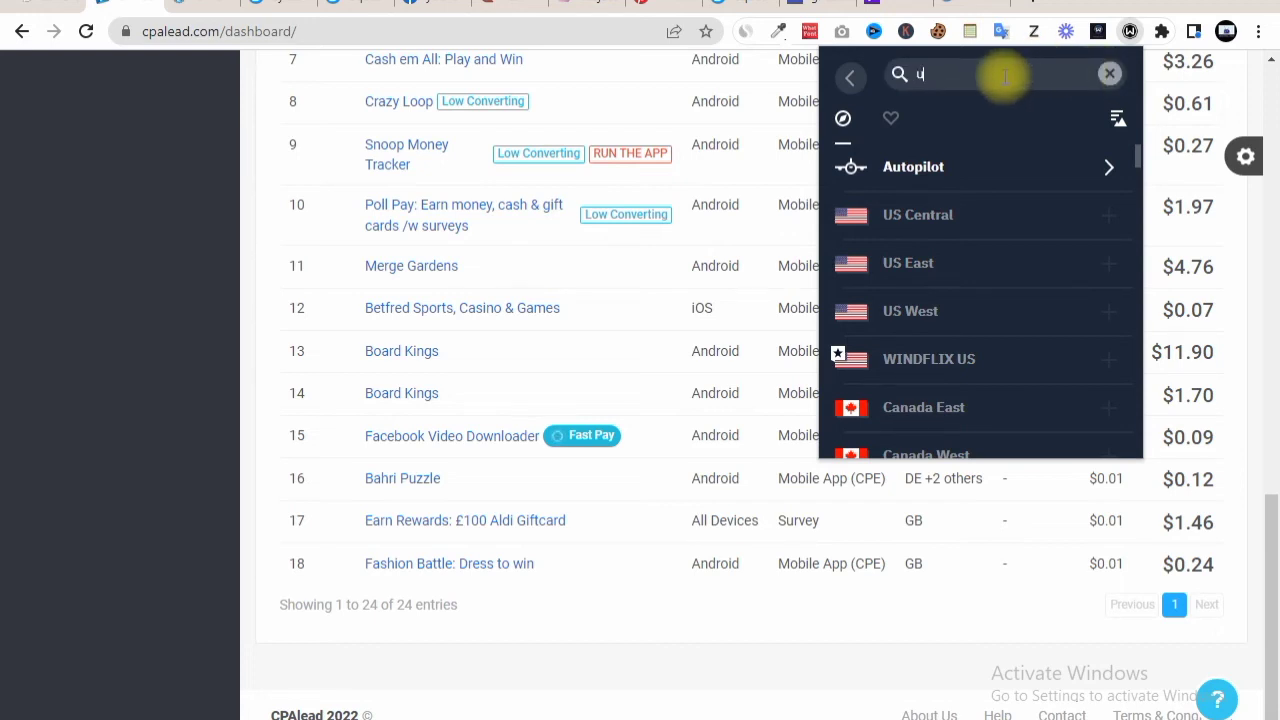
pyautogui.write('uni')
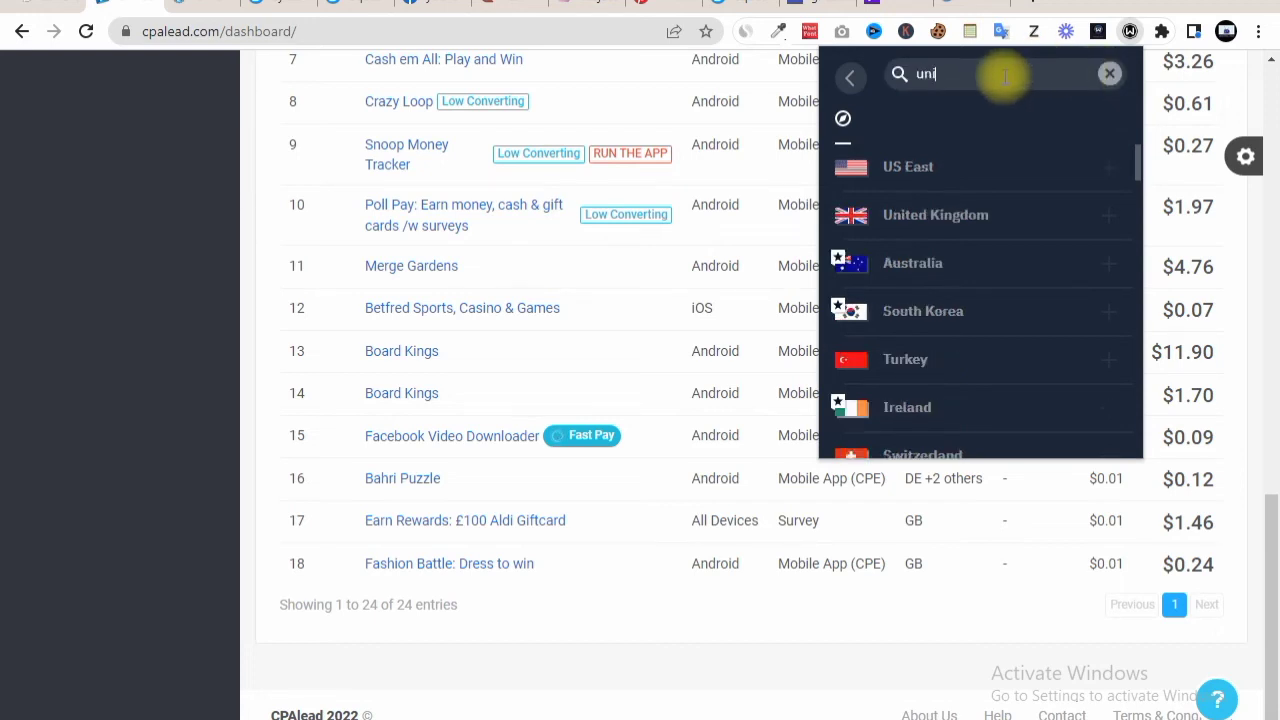
pyautogui.click(978, 168)
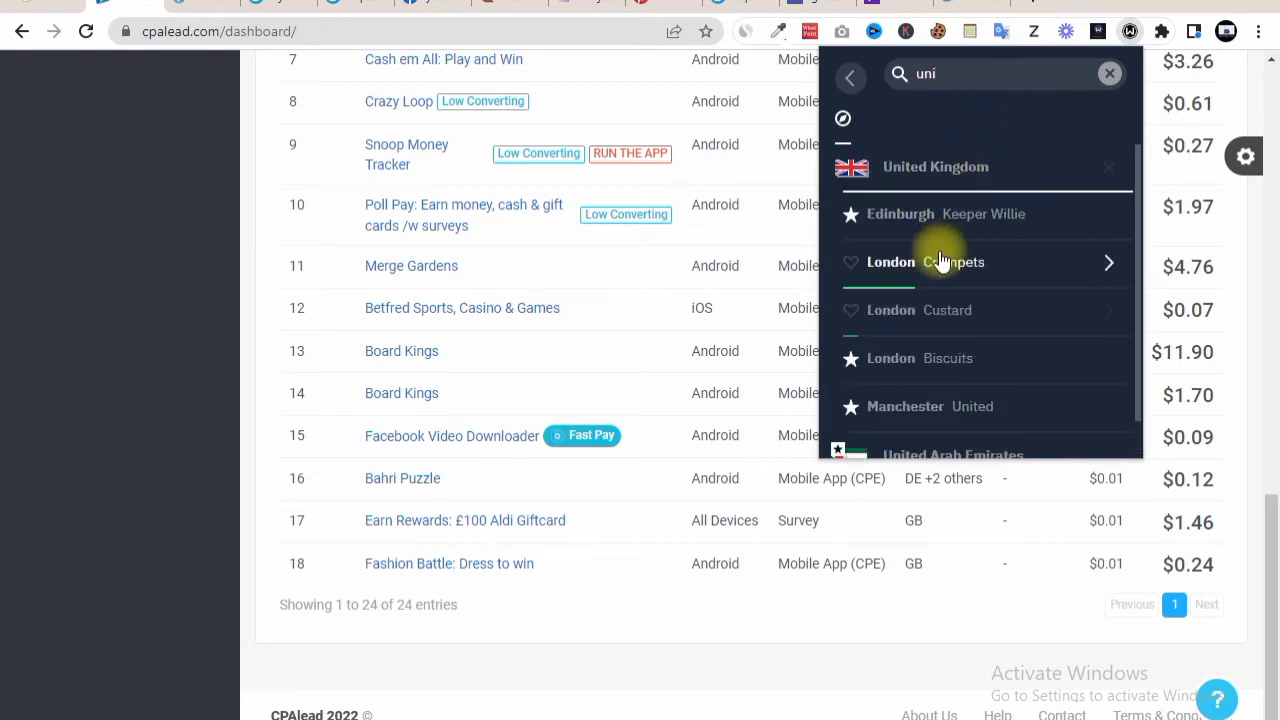
pyautogui.click(941, 262)
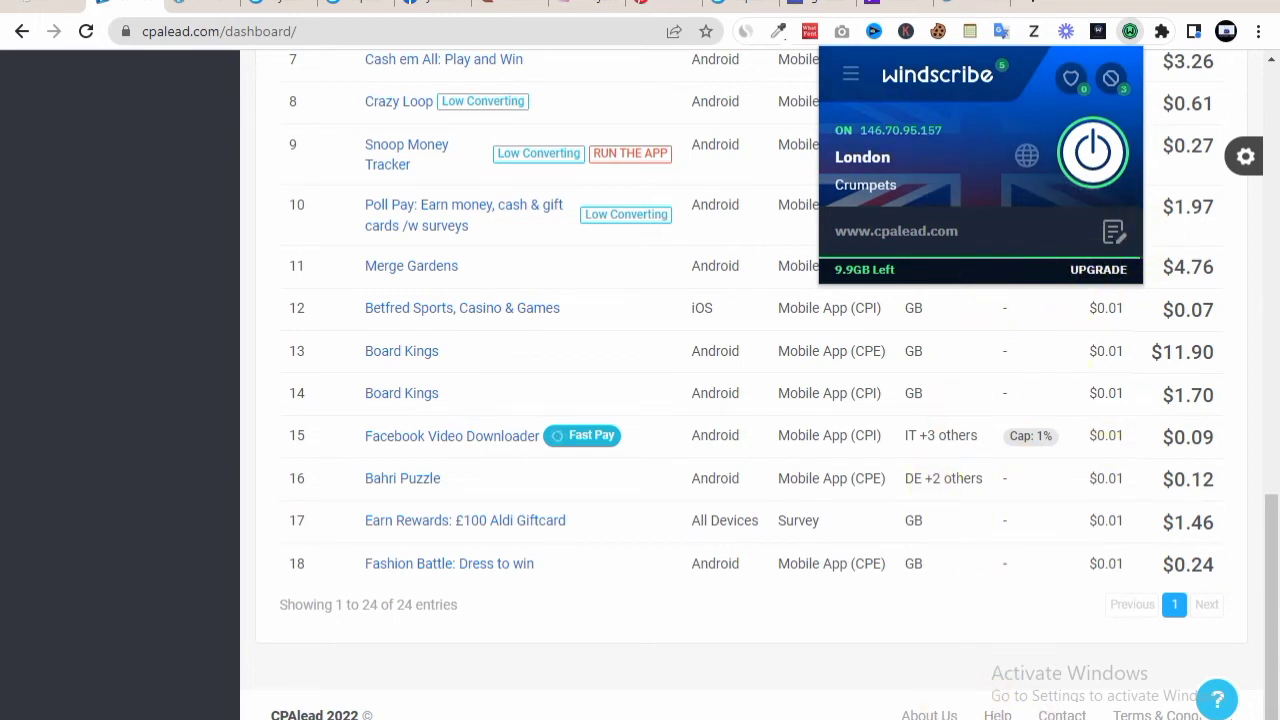
# Step: Switch to Twitter, reload the page and search for the suggested hashtag #GiftCards
pyautogui.hotkey('alt', 'Tab')
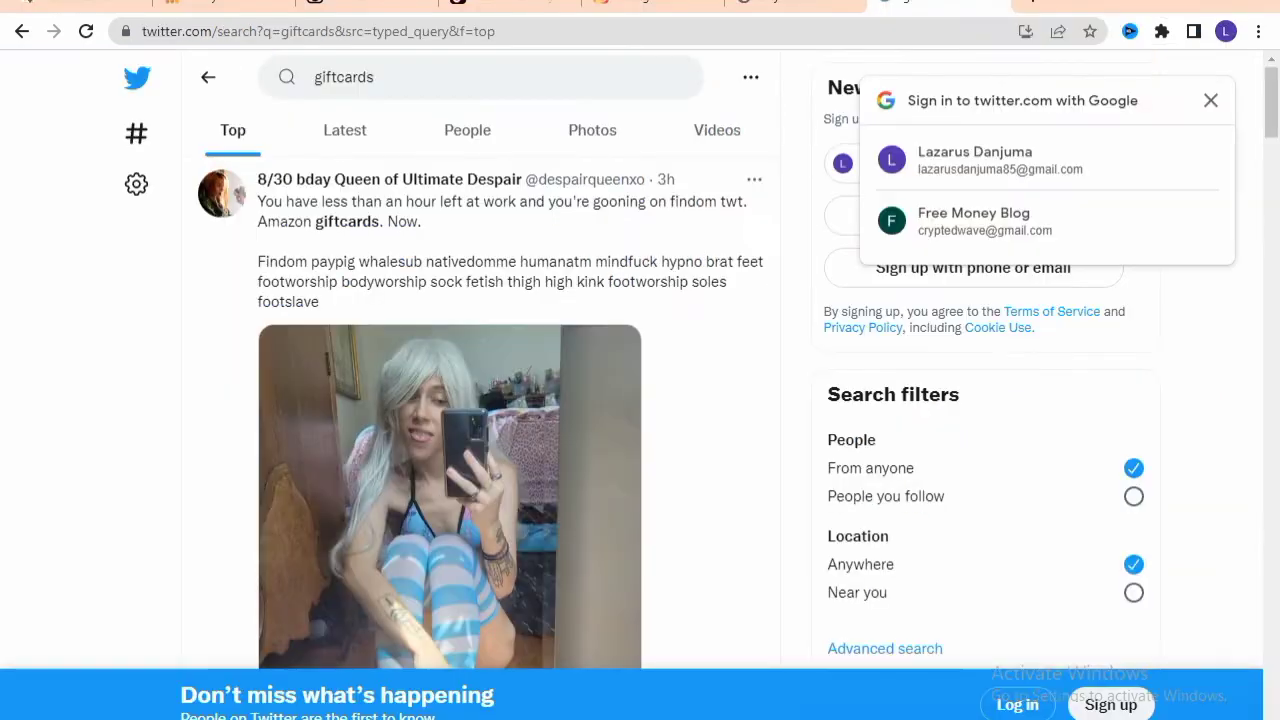
pyautogui.click(86, 32)
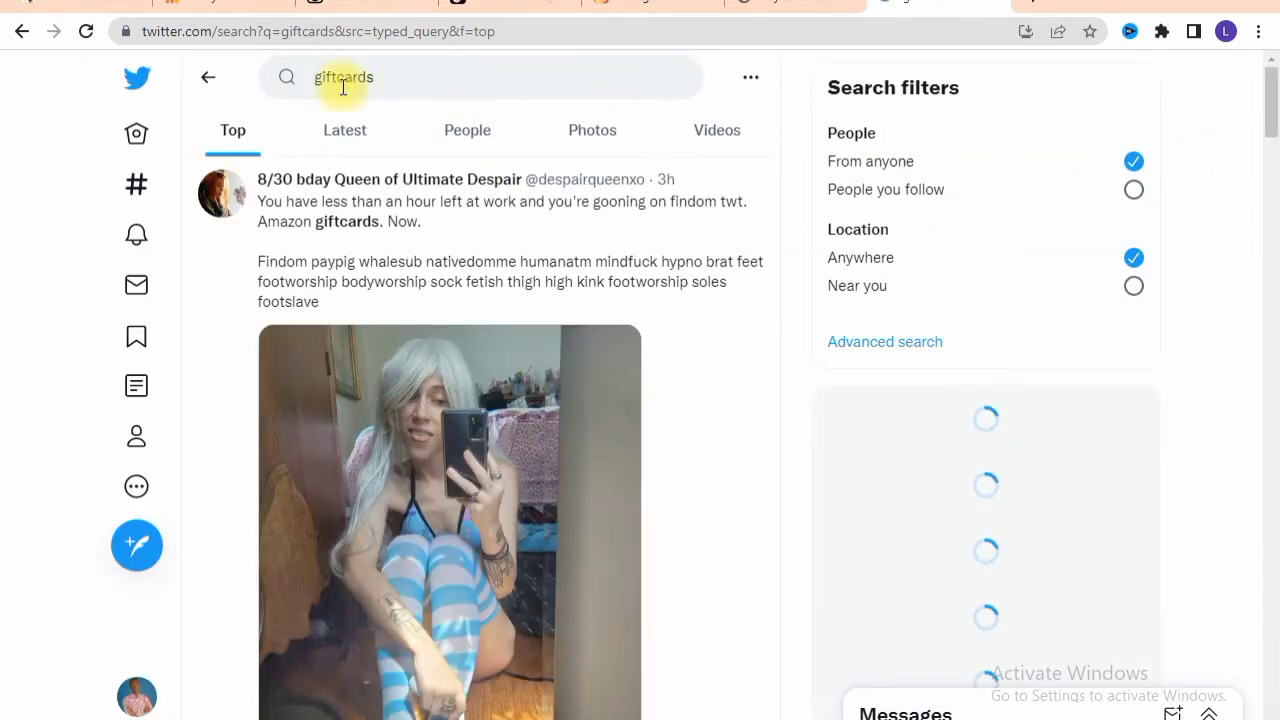
pyautogui.click(311, 77)
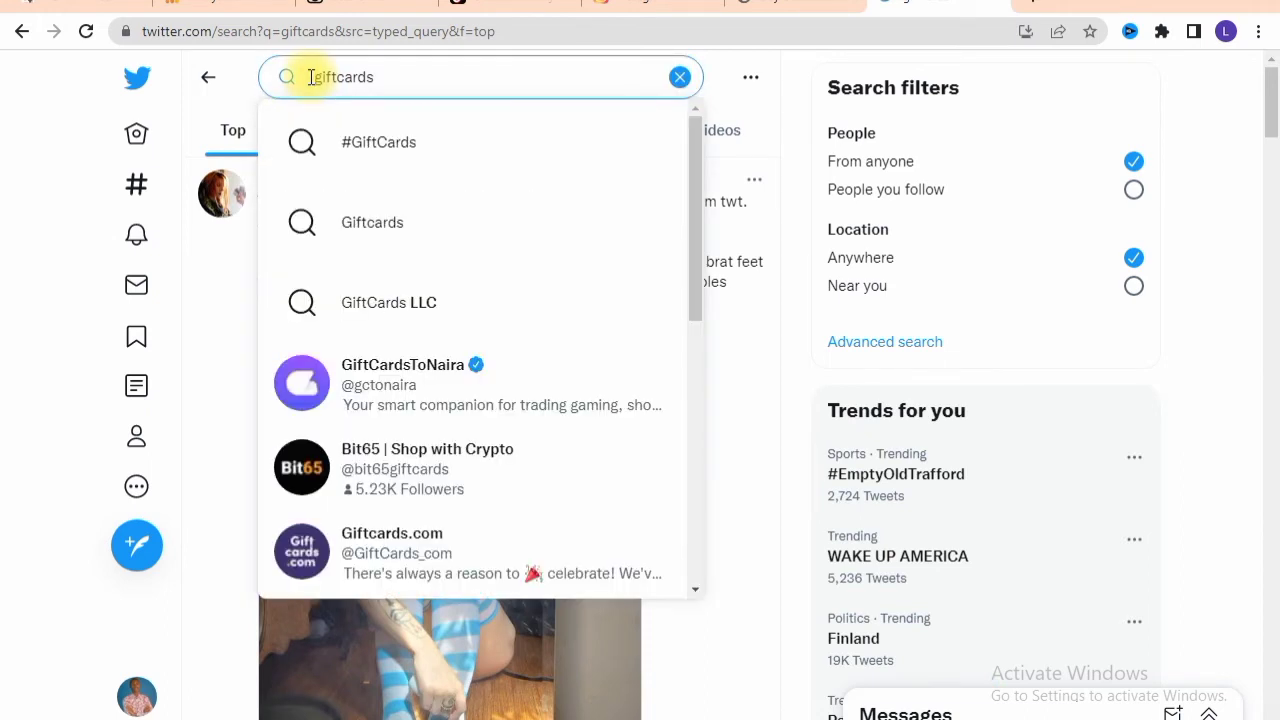
pyautogui.click(375, 145)
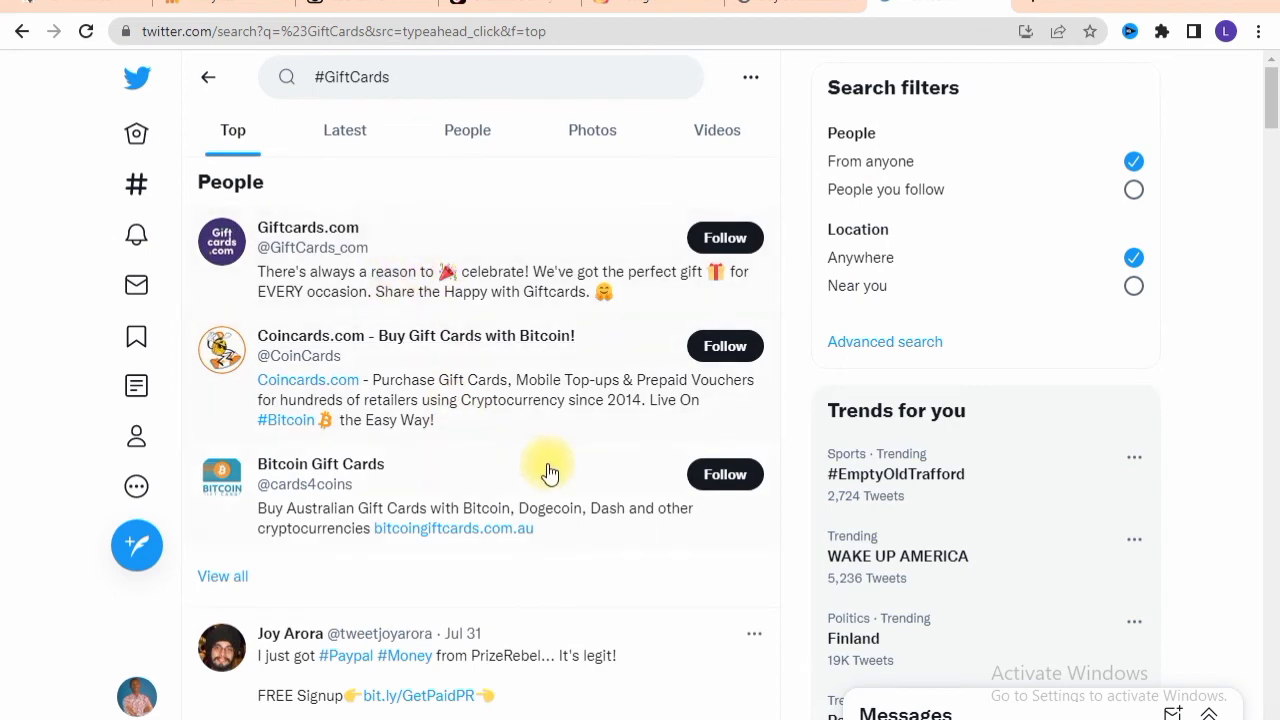
# Step: Show the latest #GiftCards tweets and look through the gift card posts
pyautogui.click(350, 141)
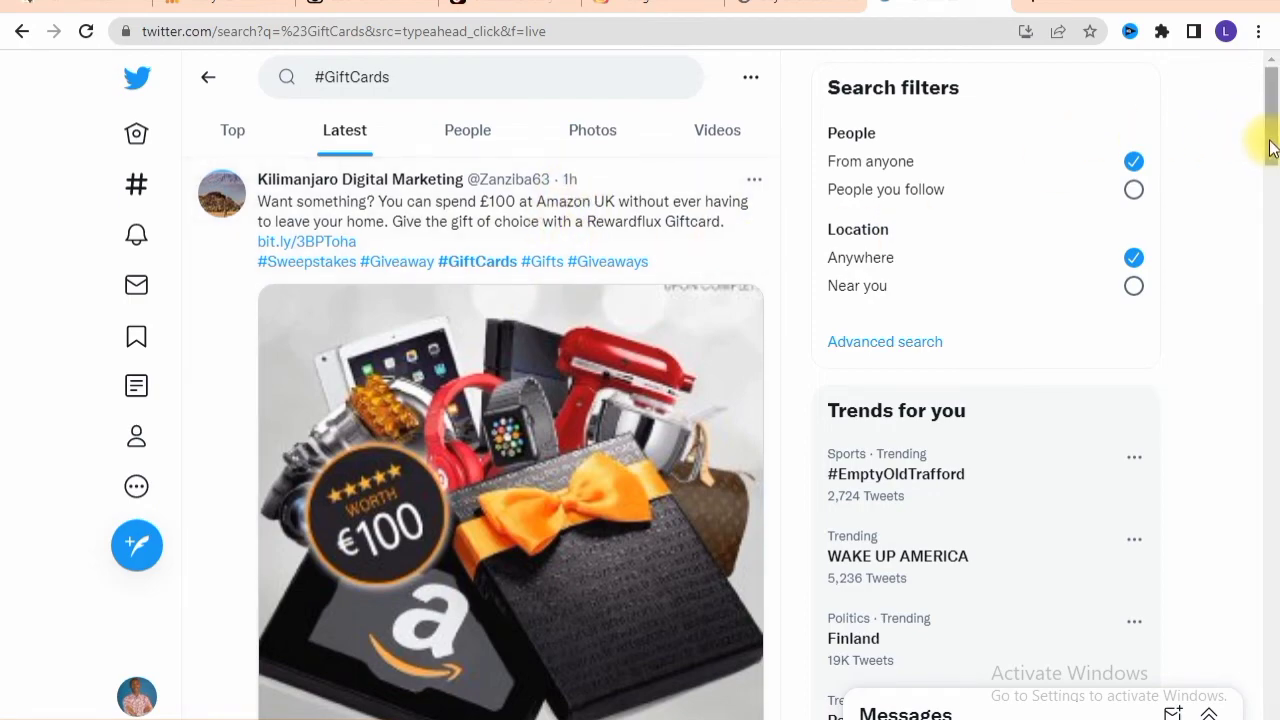
pyautogui.moveTo(1268, 149); pyautogui.dragTo(1272, 716)
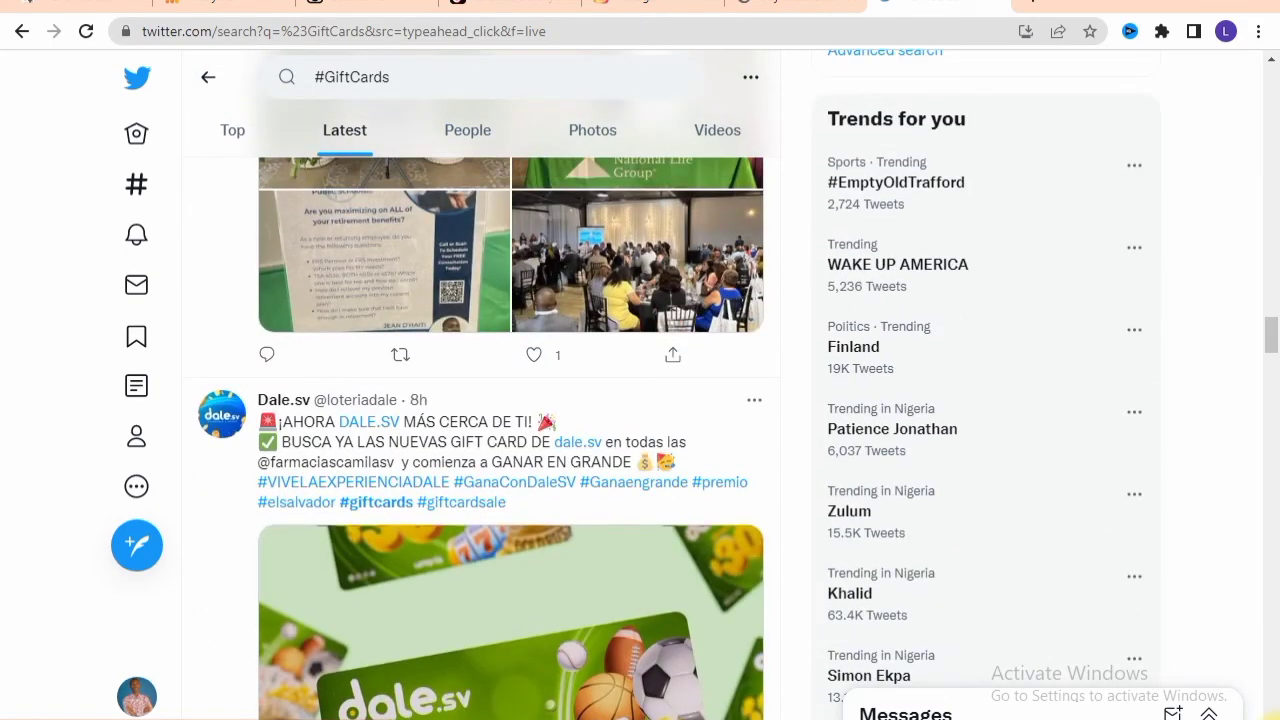
pyautogui.moveTo(1271, 331); pyautogui.dragTo(1257, 386)
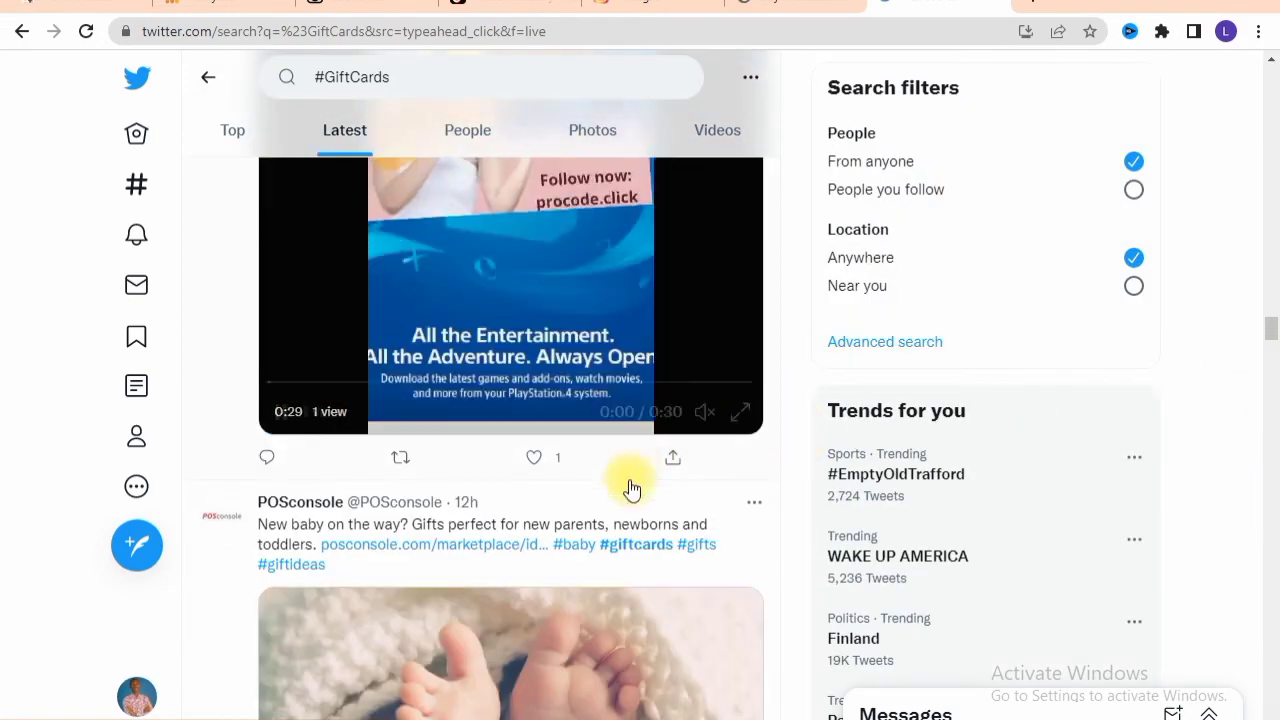
pyautogui.click(137, 546)
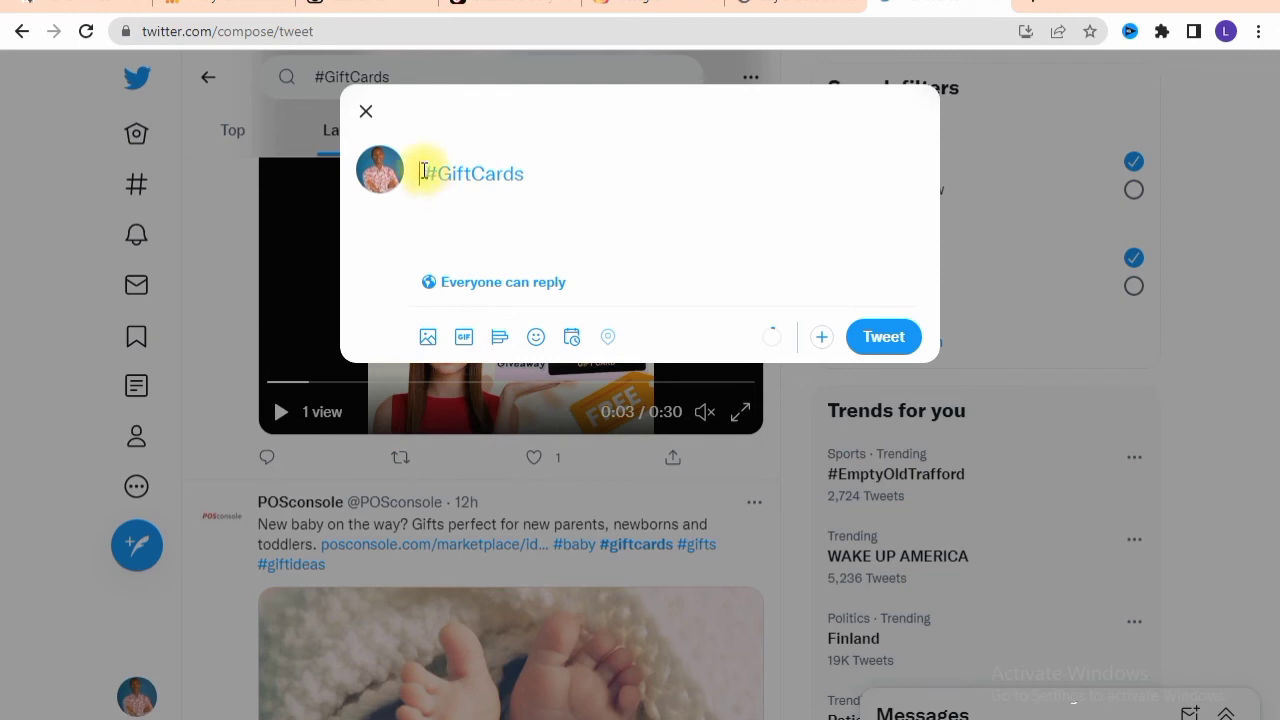
pyautogui.write('Get ')
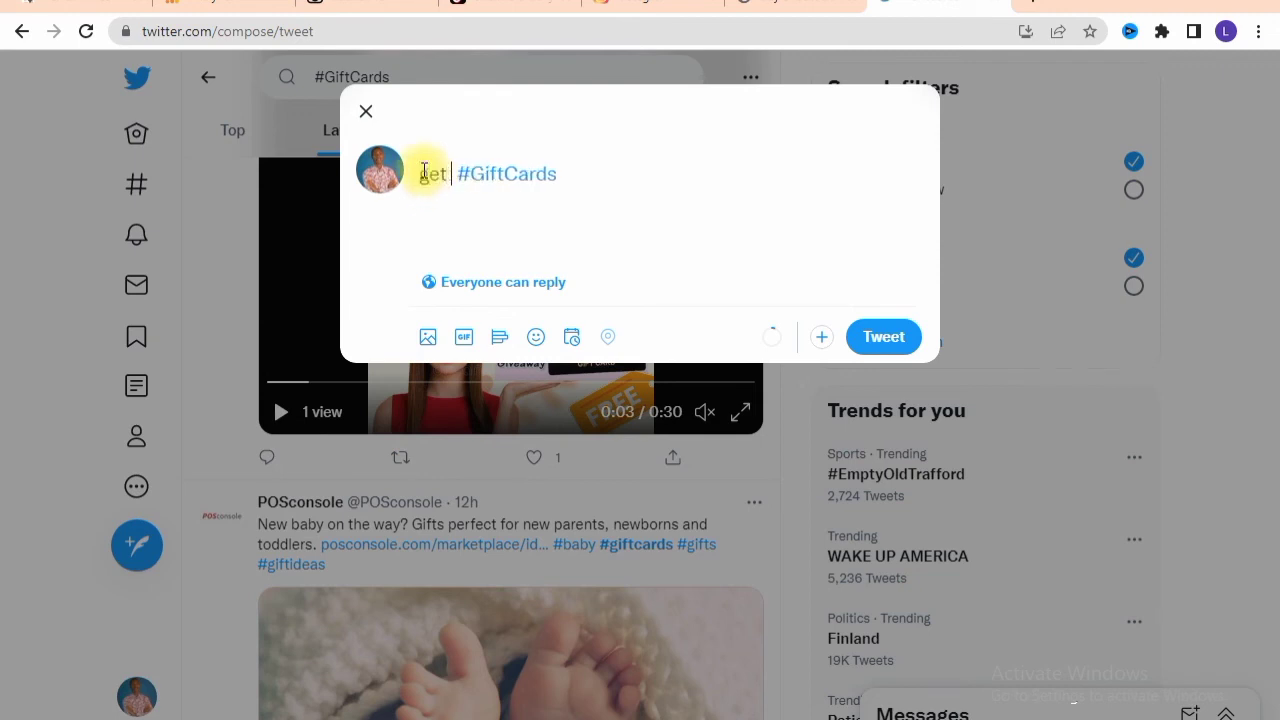
pyautogui.write('a')
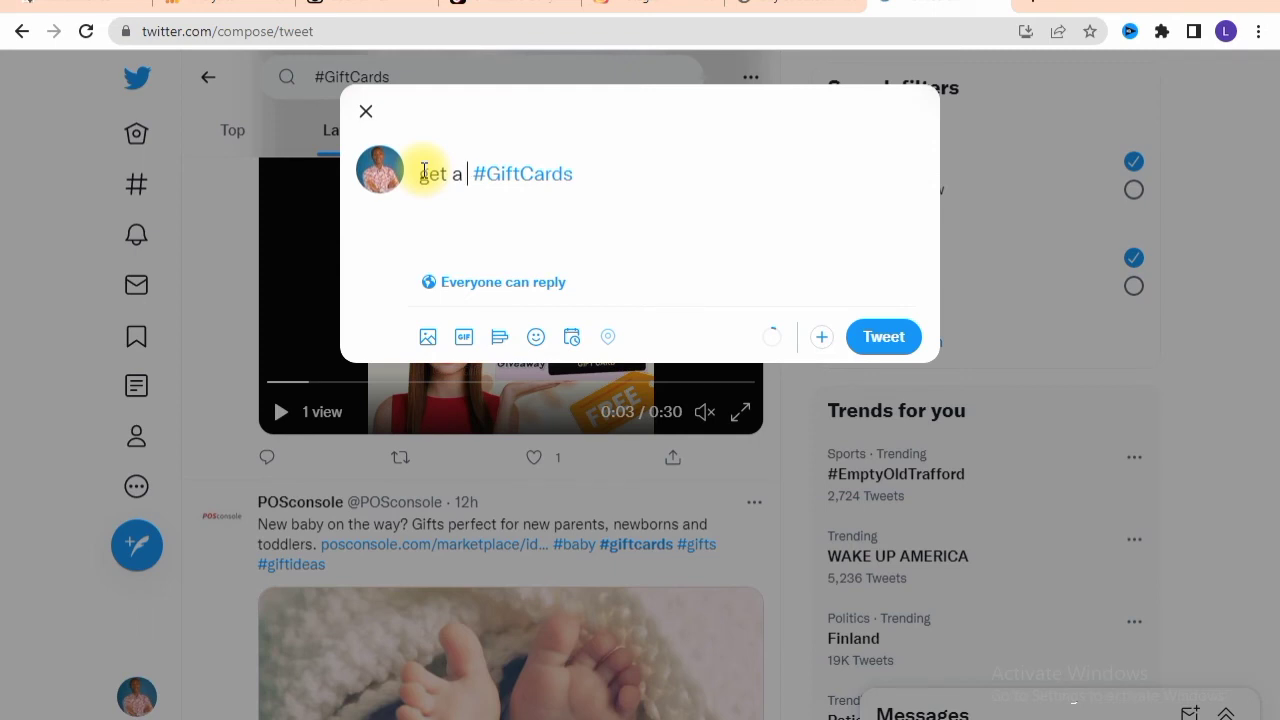
pyautogui.click(592, 173)
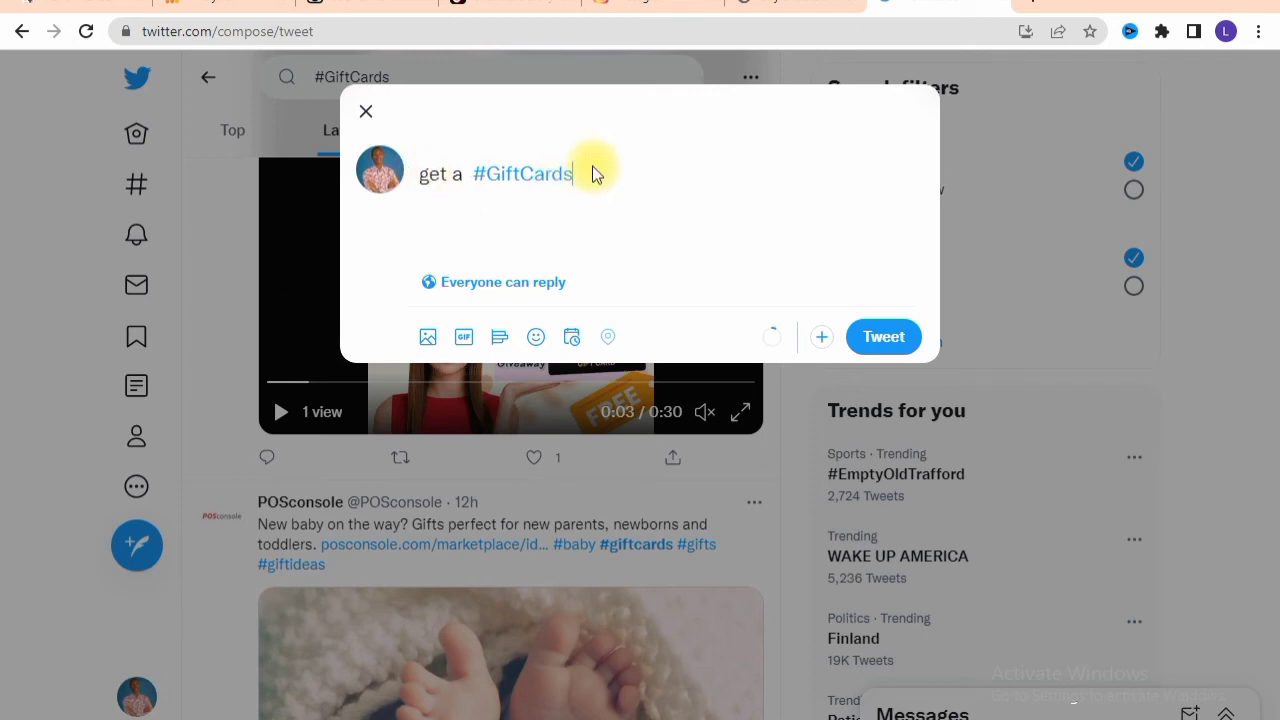
pyautogui.rightClick(469, 172)
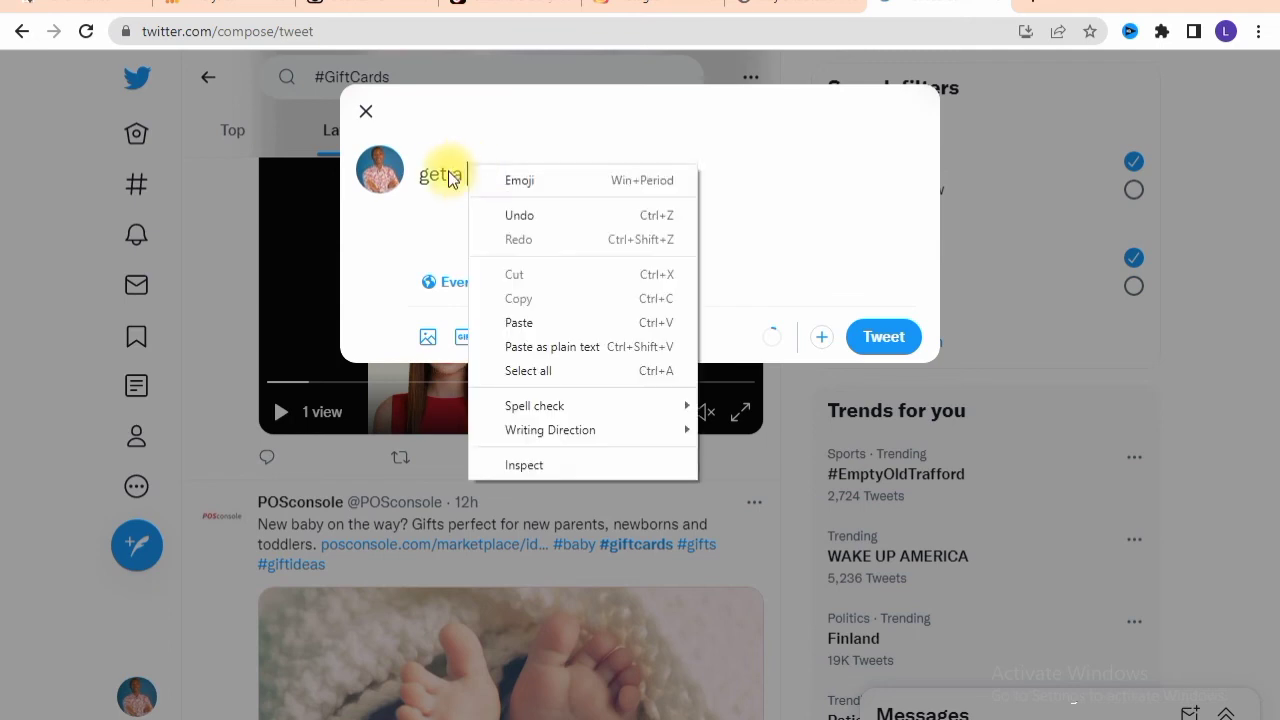
pyautogui.click(576, 325)
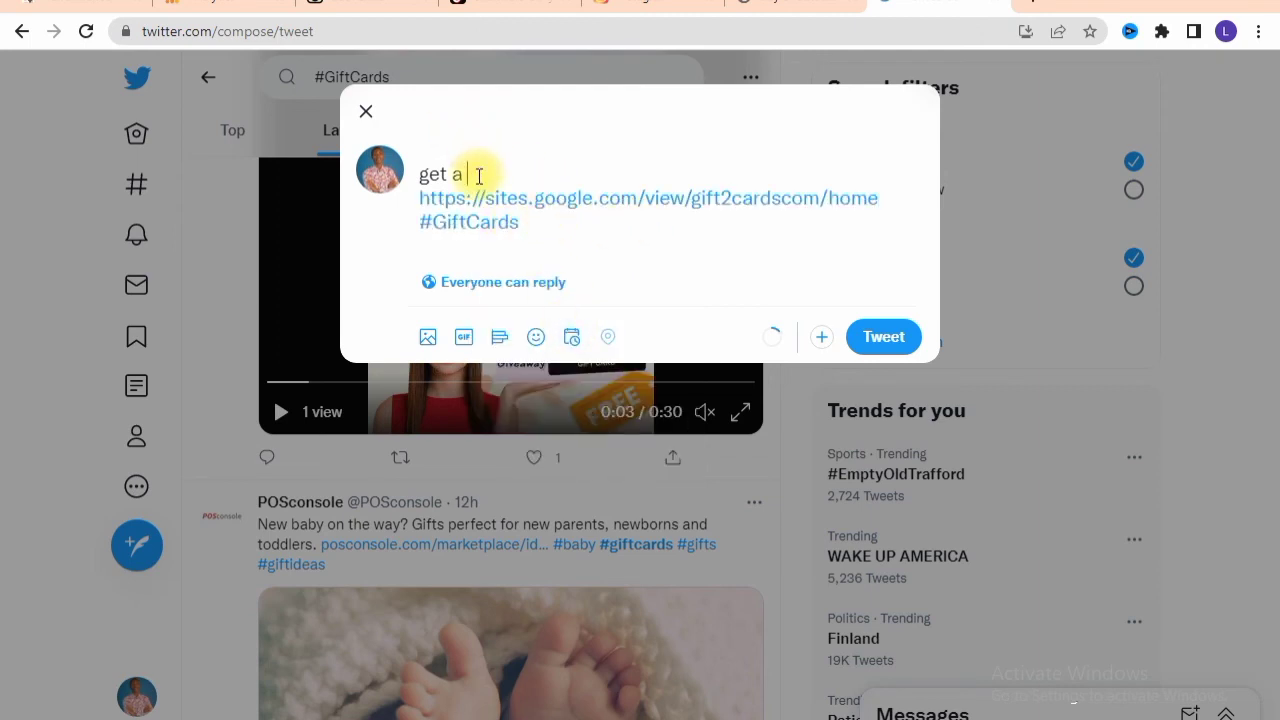
# Step: Complete the wording before the link so it reads "get a free gift card", and post the tweet
pyautogui.write('fe')
pyautogui.press('BackSpace')
pyautogui.write('ree ')
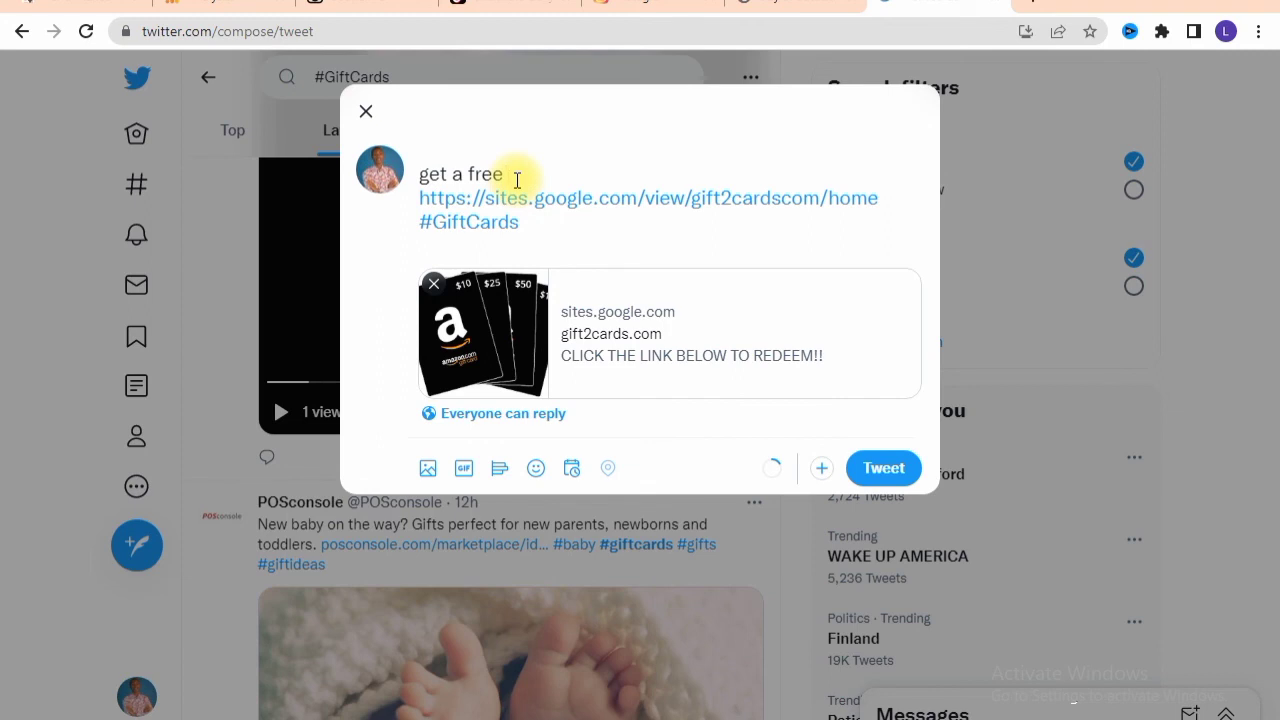
pyautogui.write('g')
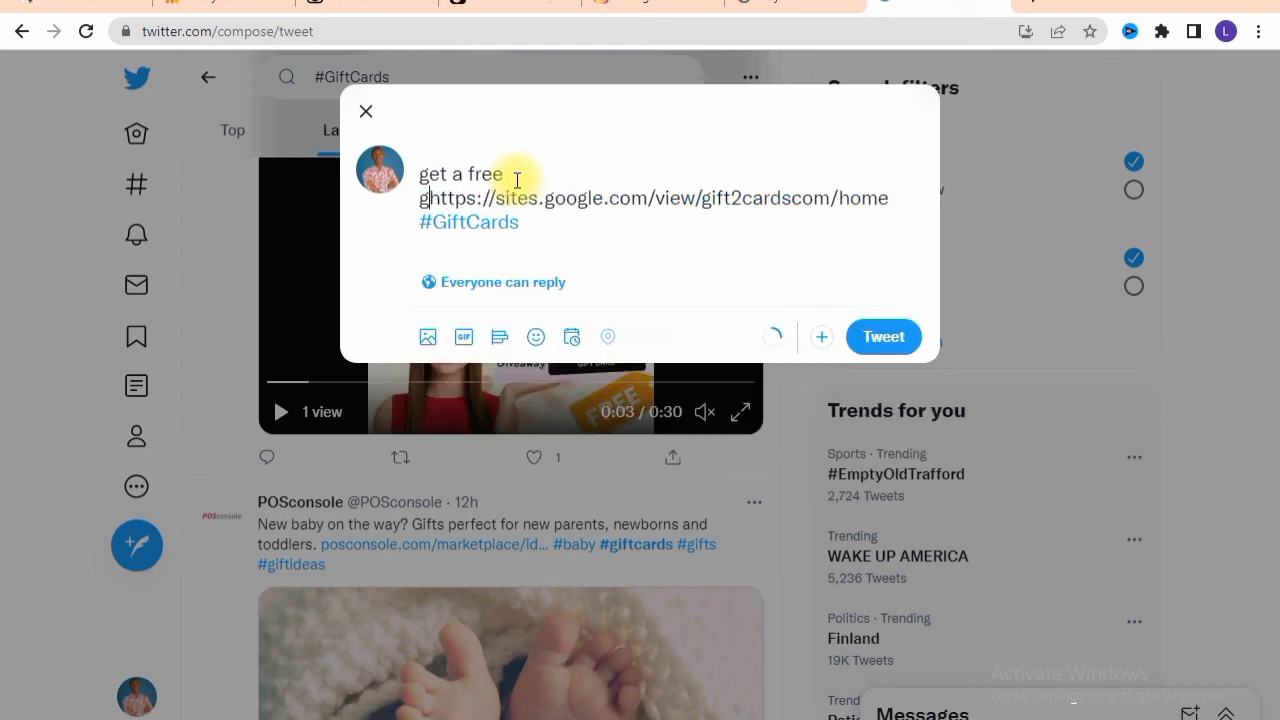
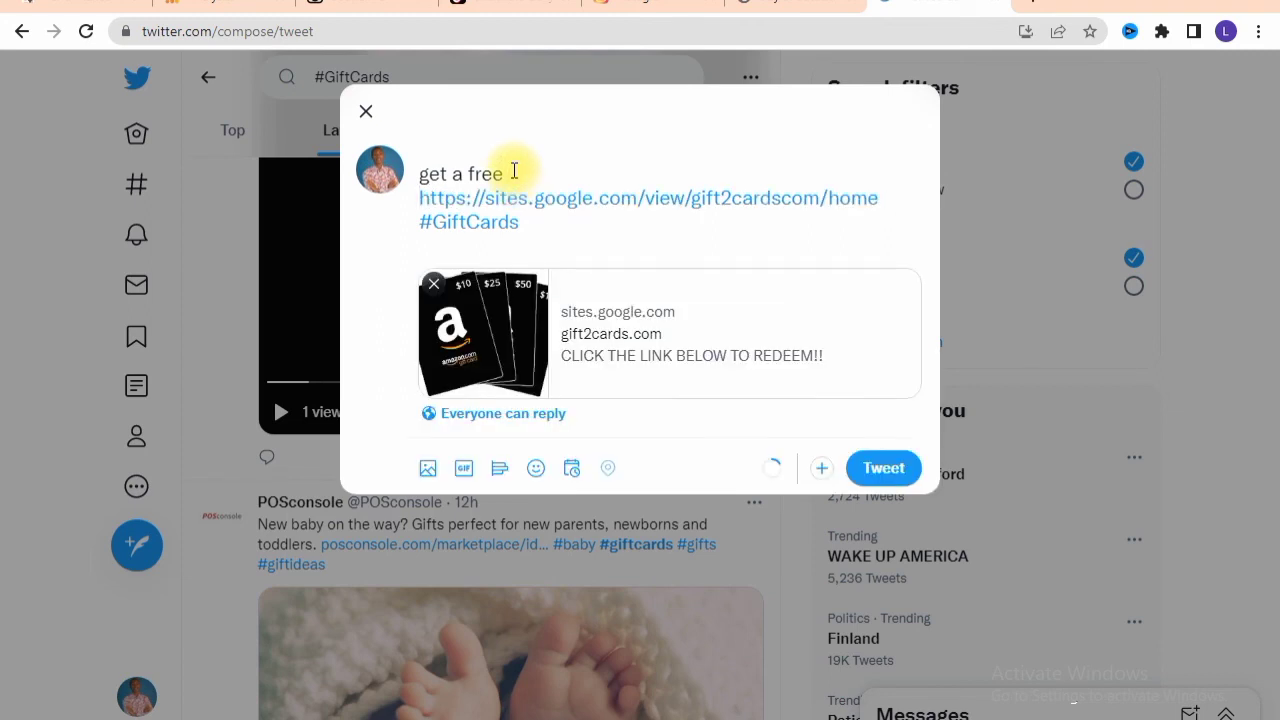
pyautogui.write('gift ')
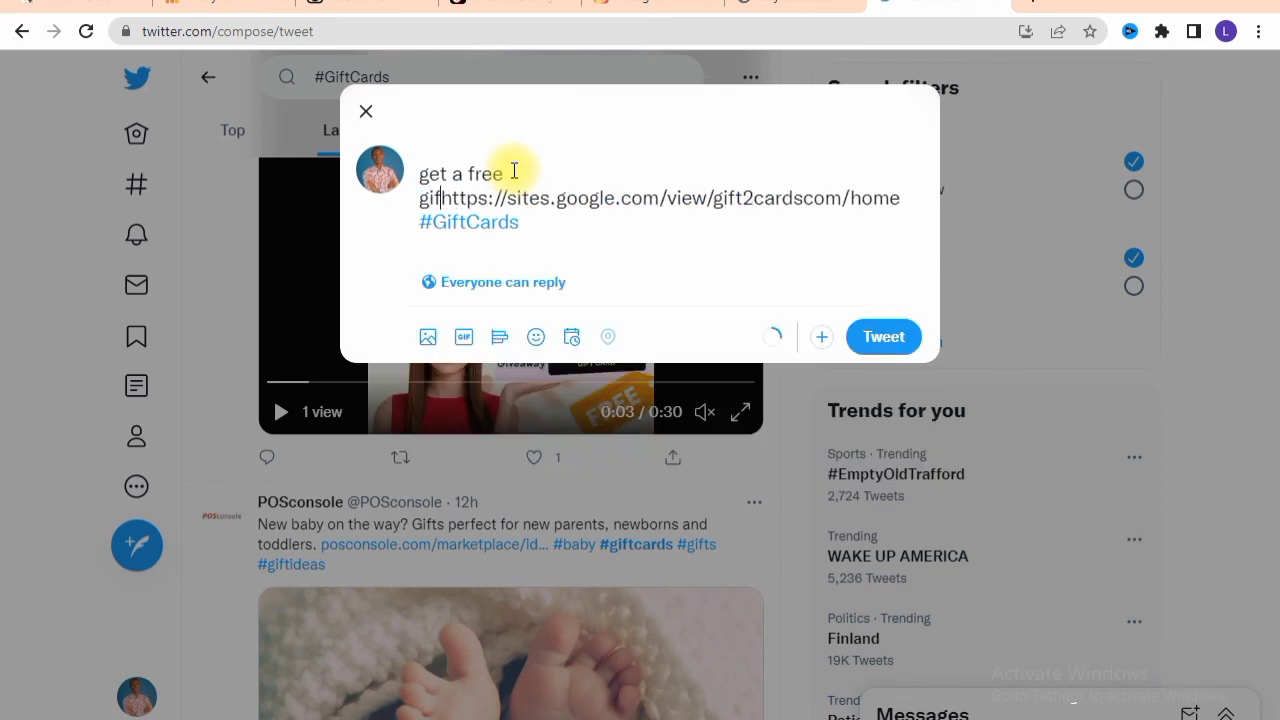
pyautogui.write('card')
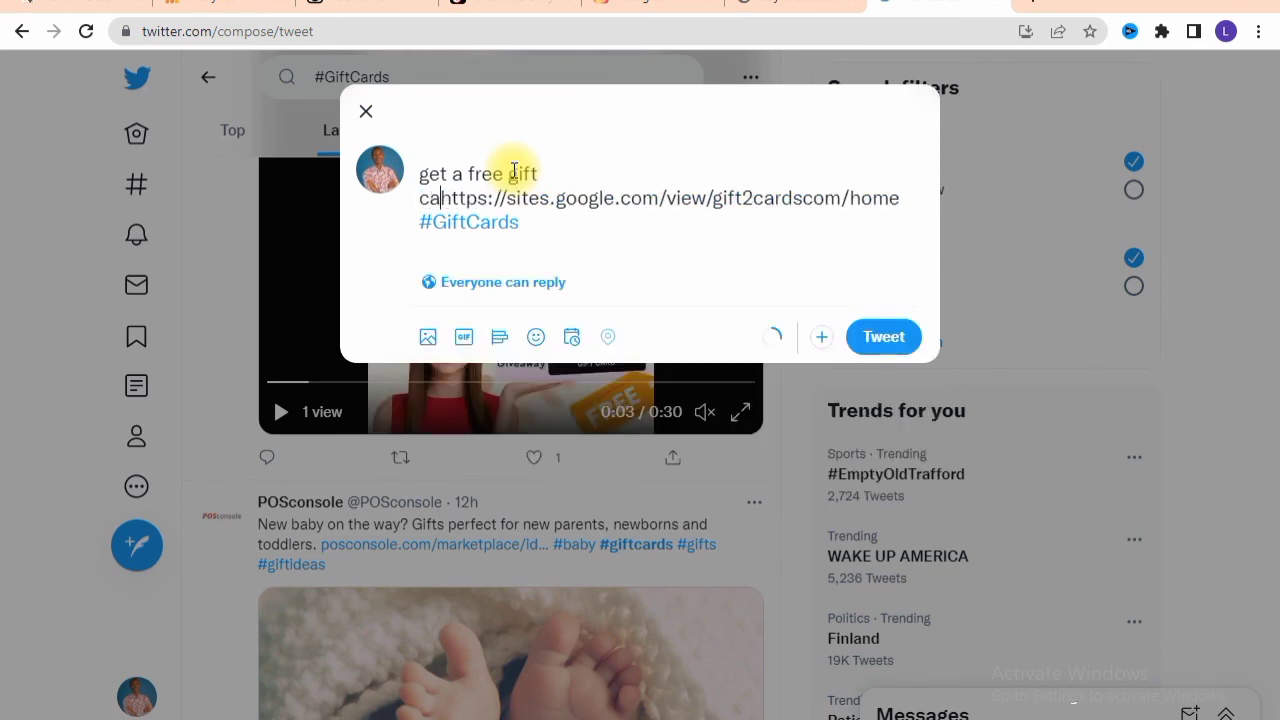
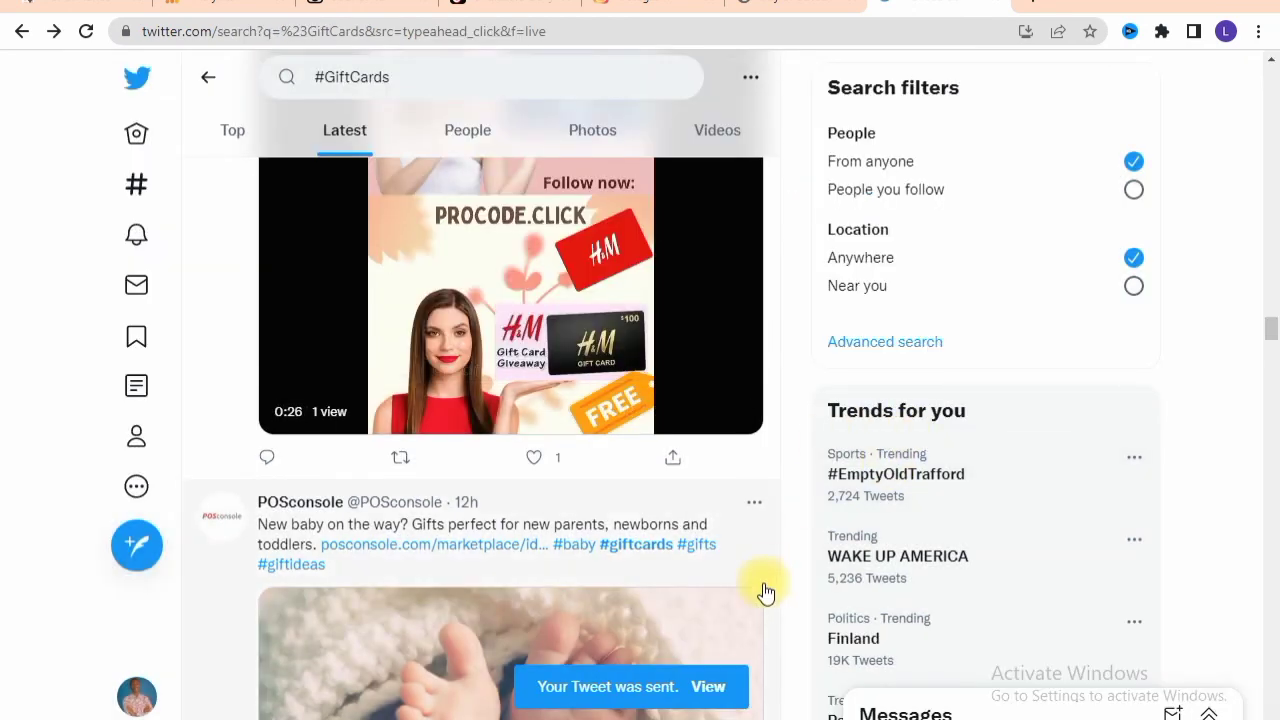
# Step: View the sent tweet and open its sites.google.com landing page link
pyautogui.click(697, 698)
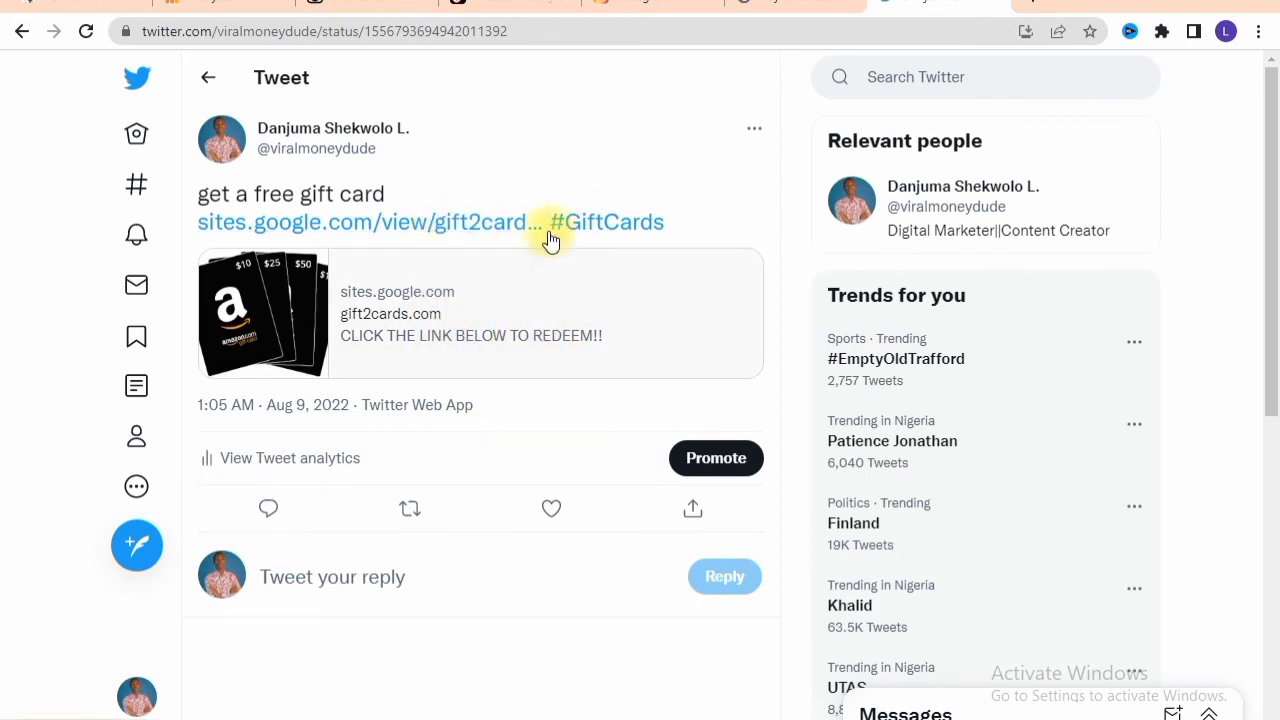
pyautogui.click(418, 231)
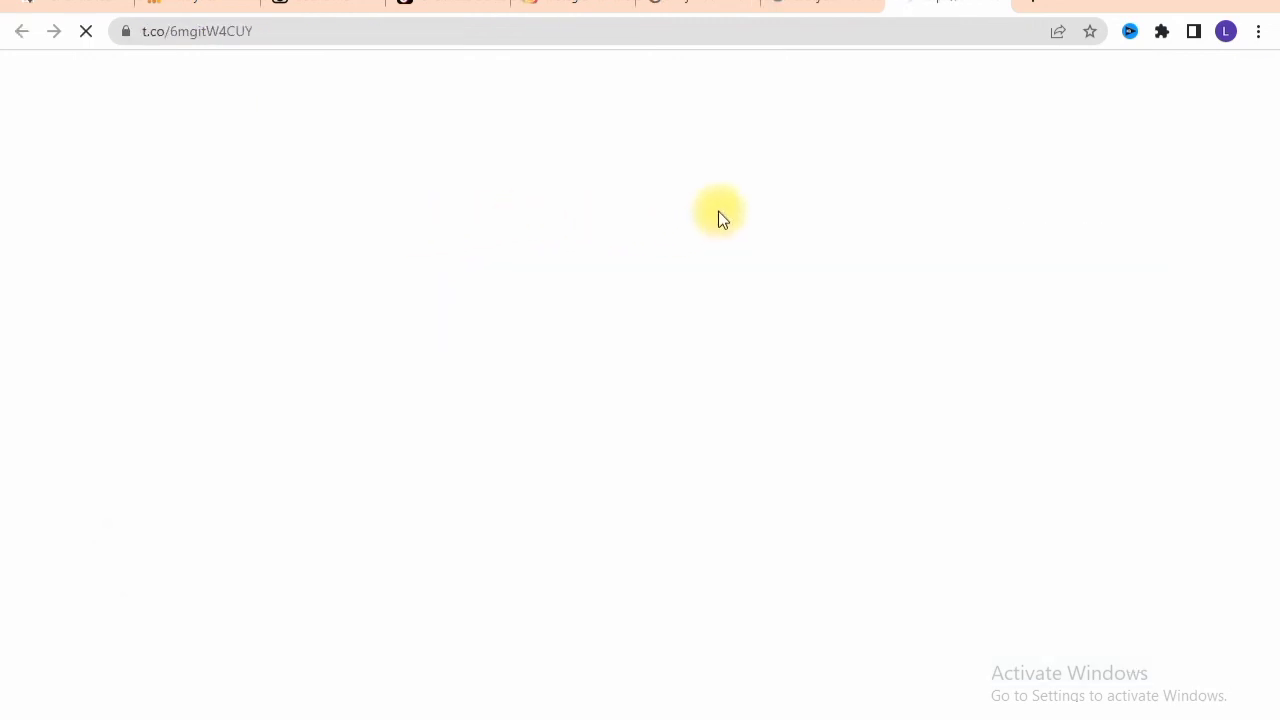